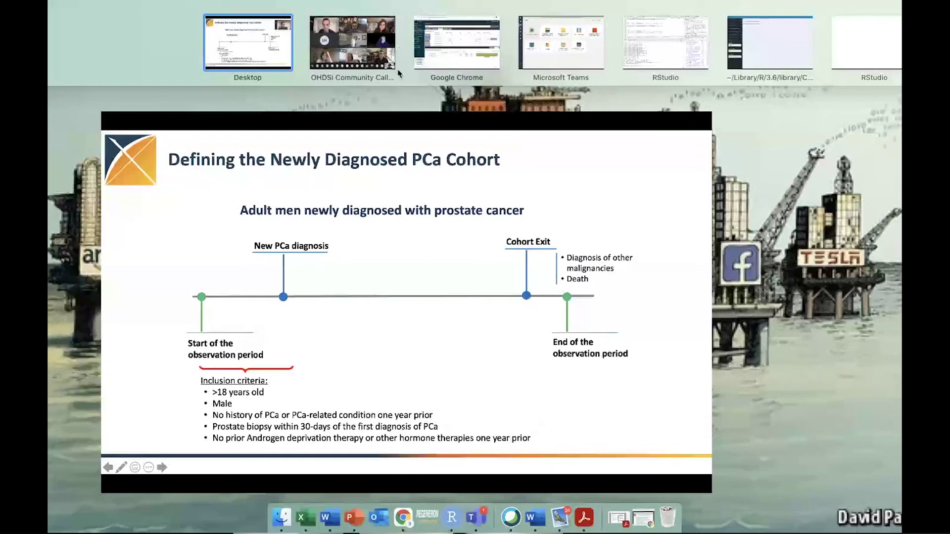
Start a new cohort definition from the ATLAS tab in Chrome
click(462, 40)
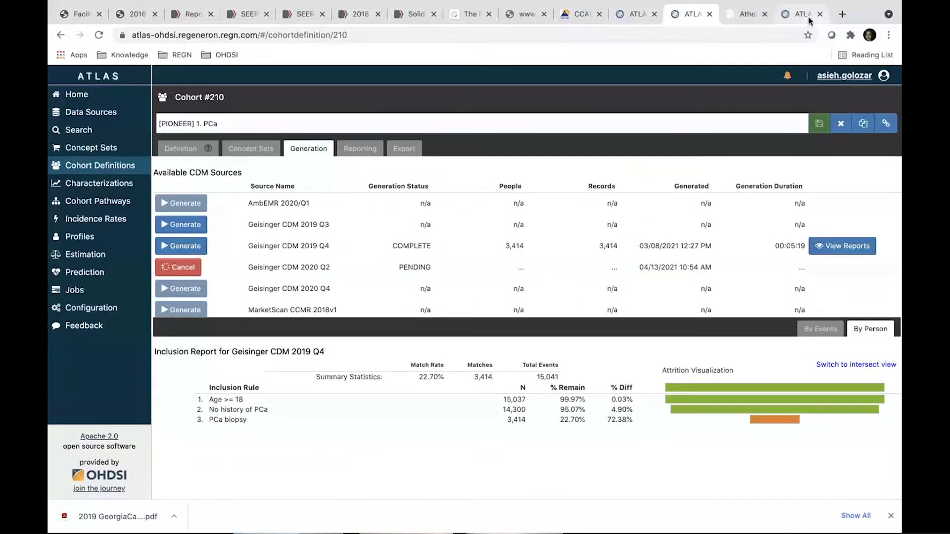
click(802, 15)
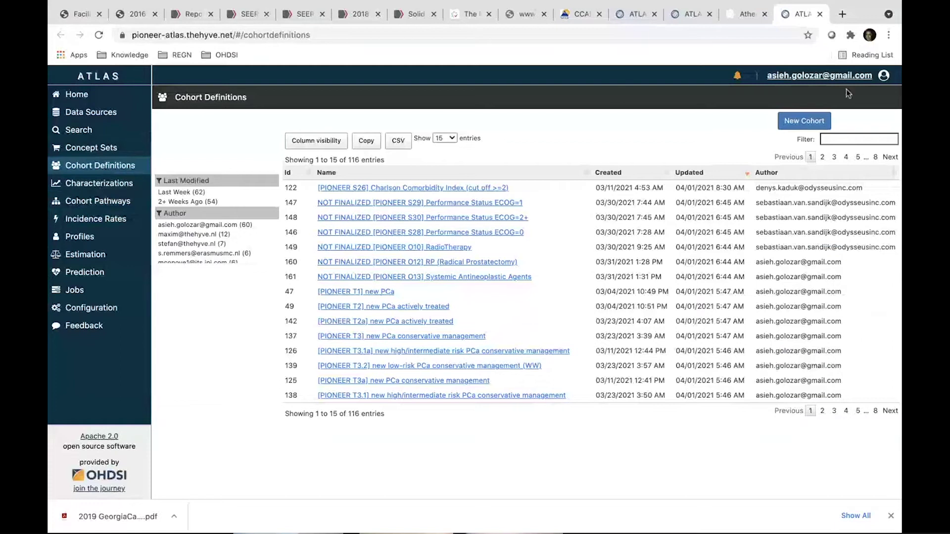
click(804, 121)
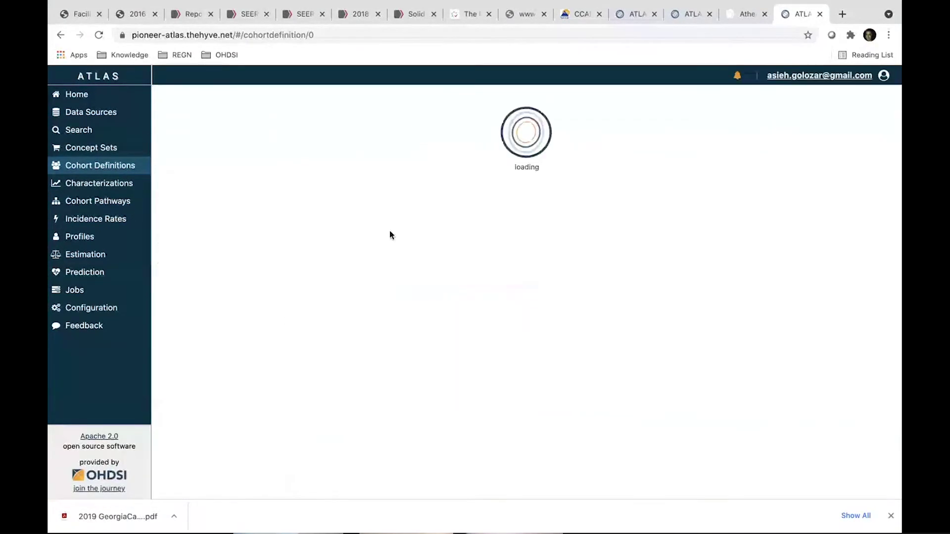
Title the cohort 'PCa newly dx' and save it as Cohort #163
triple_click(398, 119)
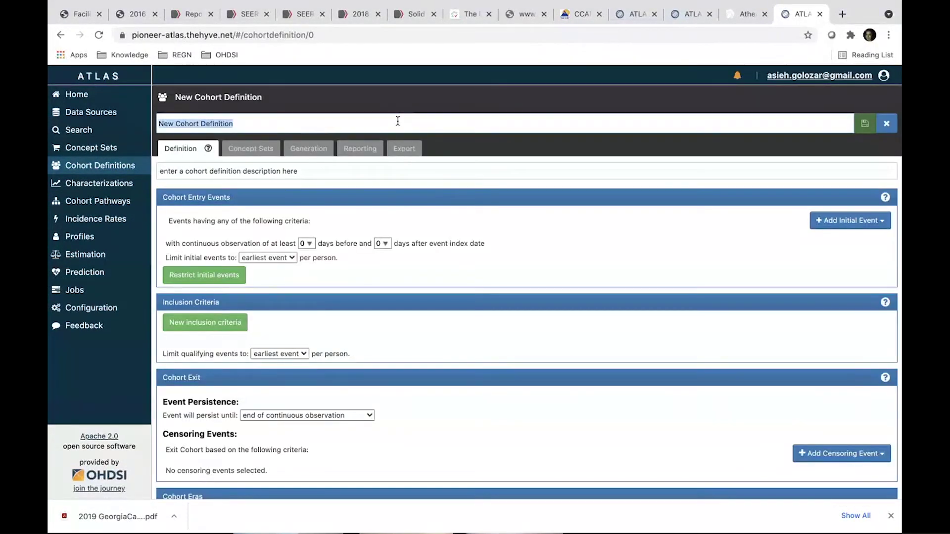
text(PCa )
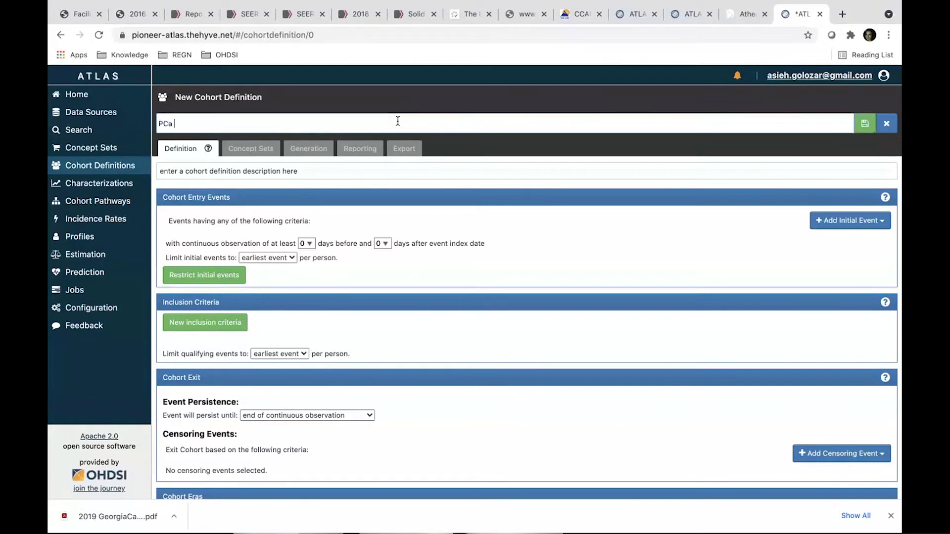
text(newly diagn)
key(BackSpace)
key(BackSpace)
key(BackSpace)
key(BackSpace)
text(x)
click(870, 128)
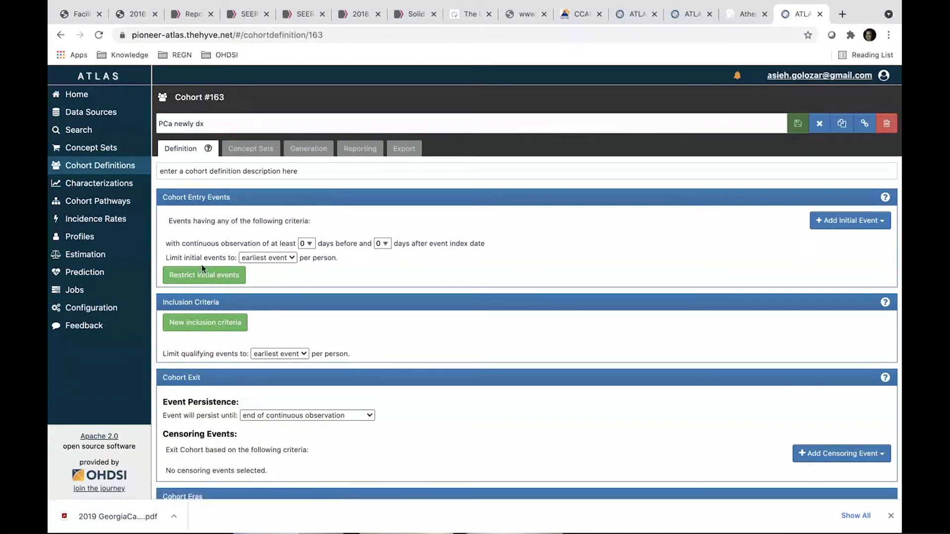
click(127, 136)
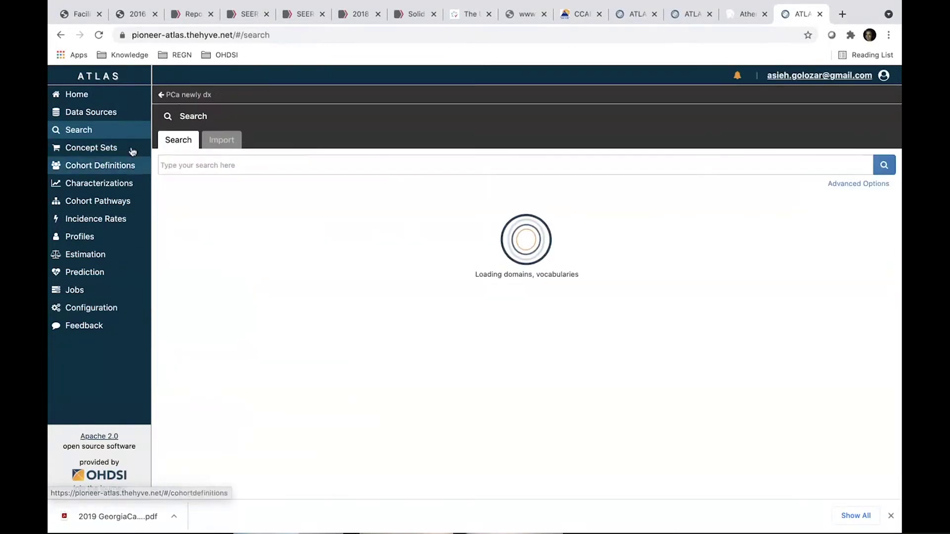
Search the vocabulary for 'prost'
click(200, 171)
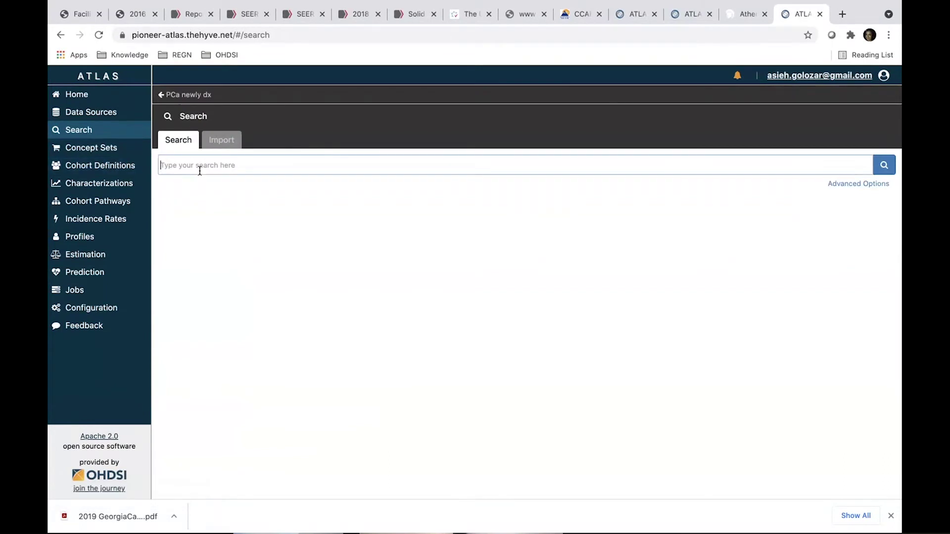
text(protate)
key(Return)
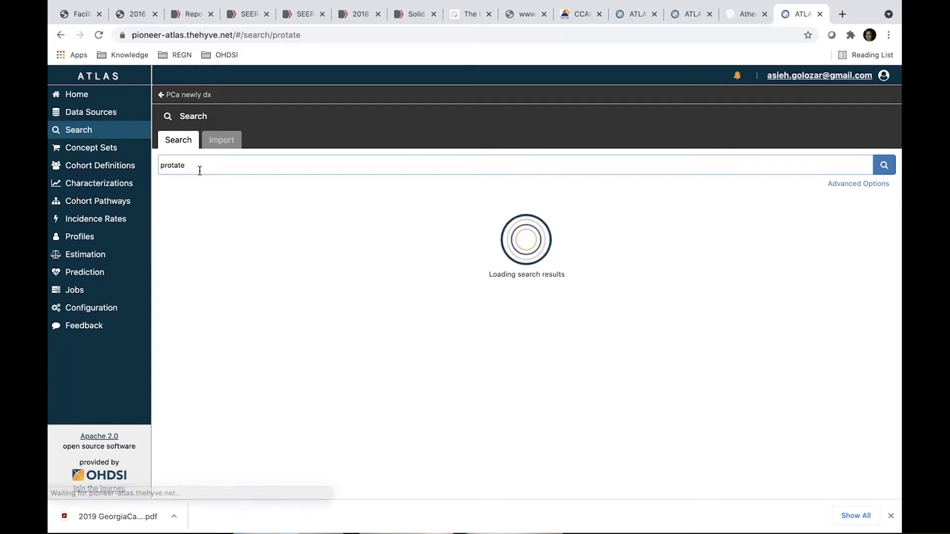
click(171, 165)
text(s)
key(Return)
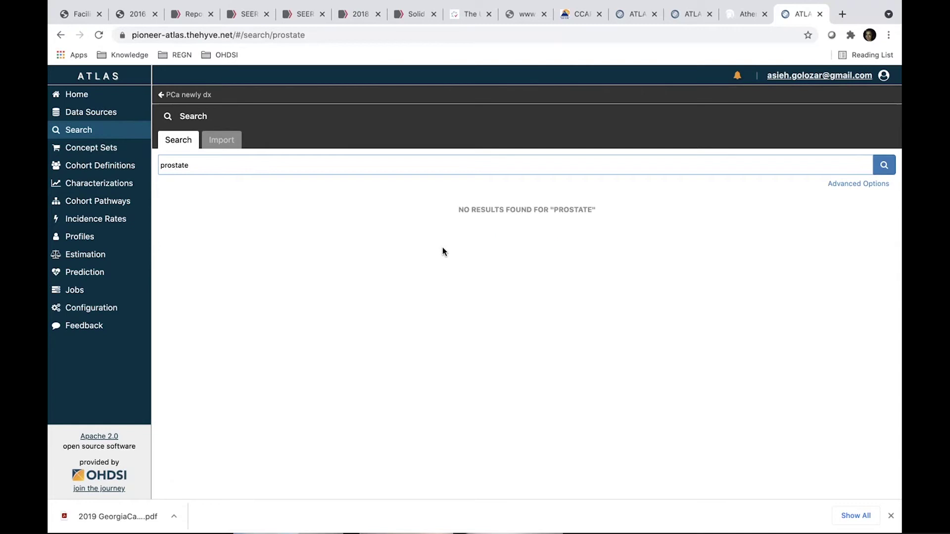
double_click(277, 165)
text(pros)
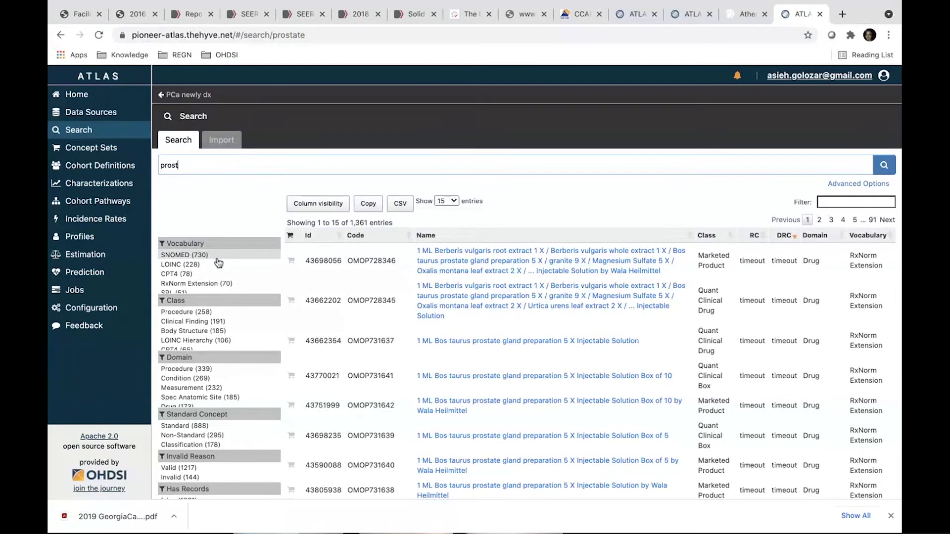
Narrow the results to standard SNOMED concepts, leaving 594 entries
click(199, 257)
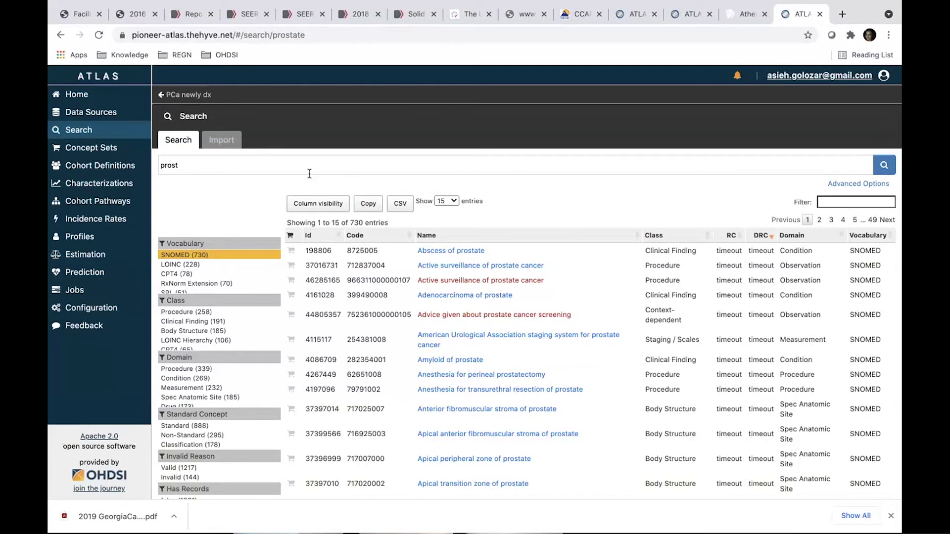
scroll(310, 173, down, 1)
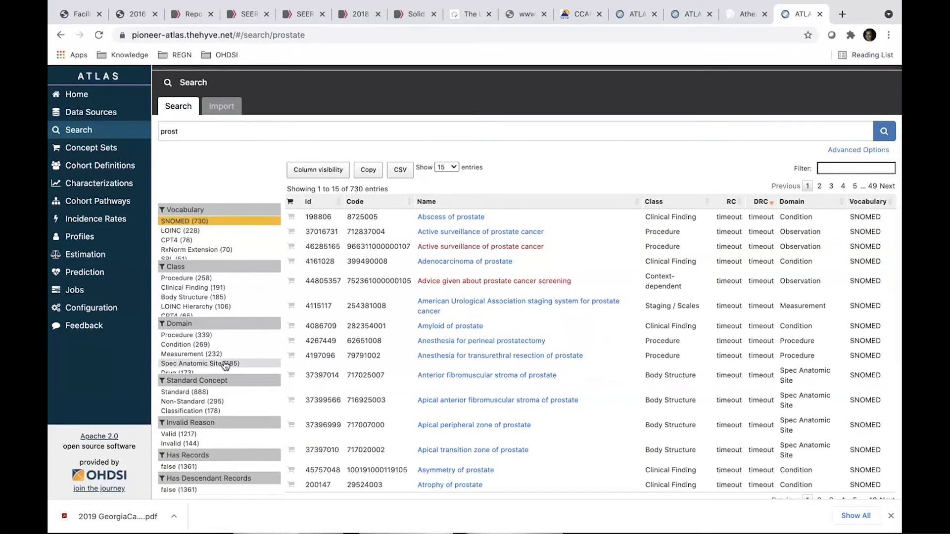
click(195, 394)
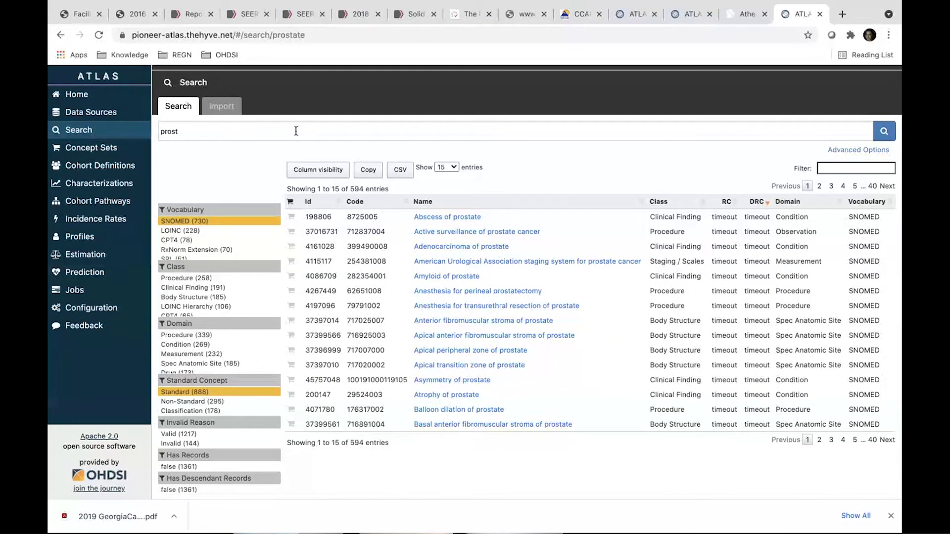
click(840, 167)
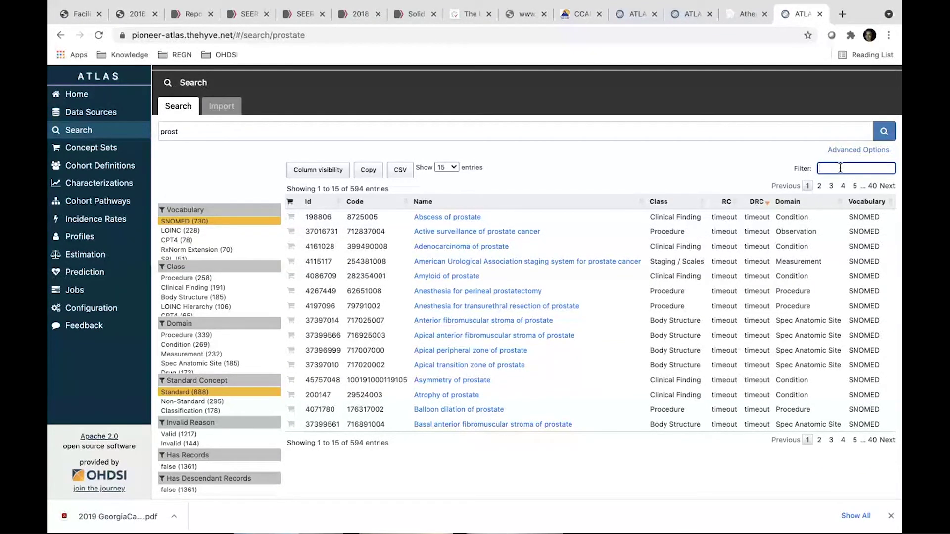
Filter results by 'malignant', show all 23 entries, and open Malignant tumor of prostate (4163261)
text(malignant)
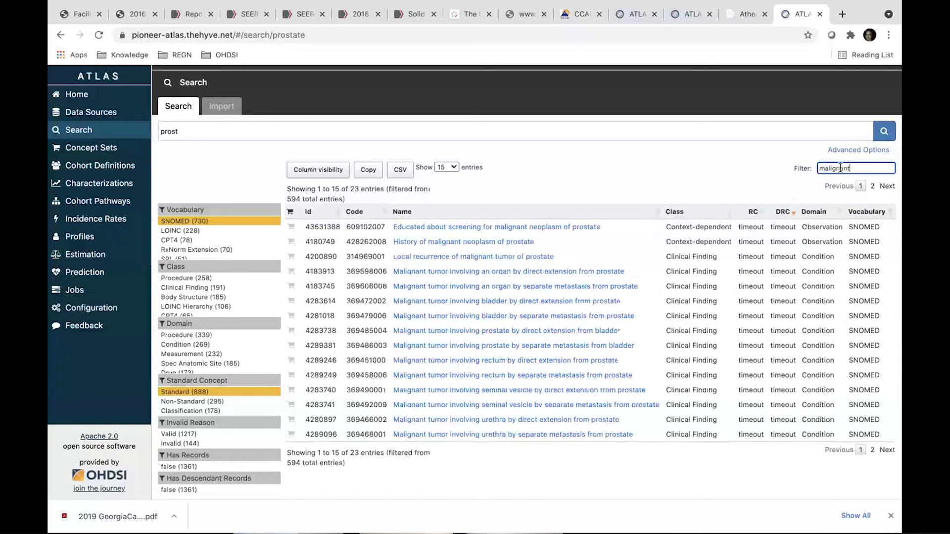
click(446, 167)
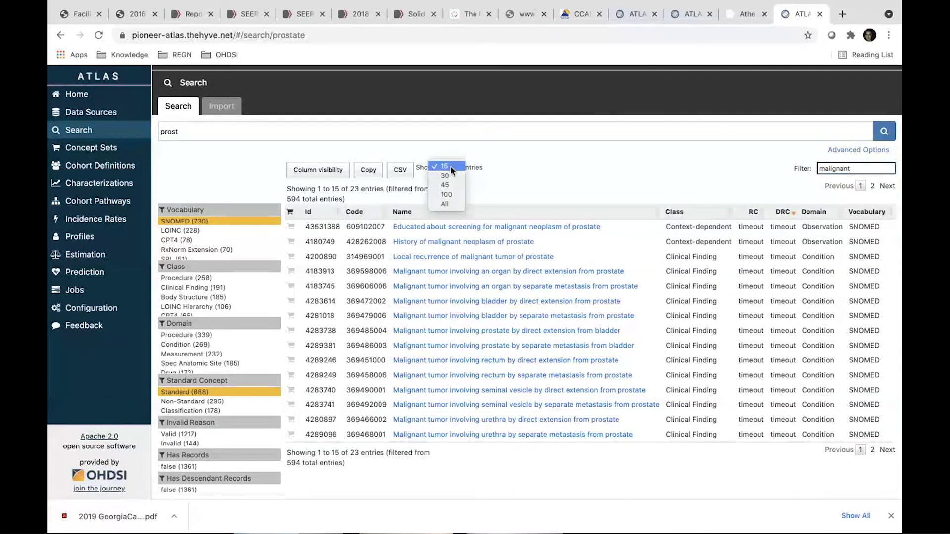
click(444, 204)
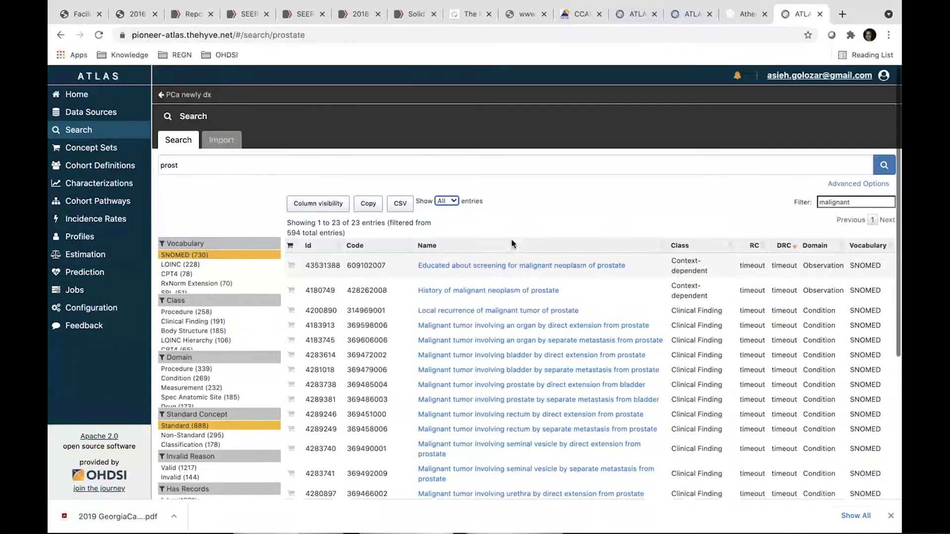
scroll(513, 255, down, 4)
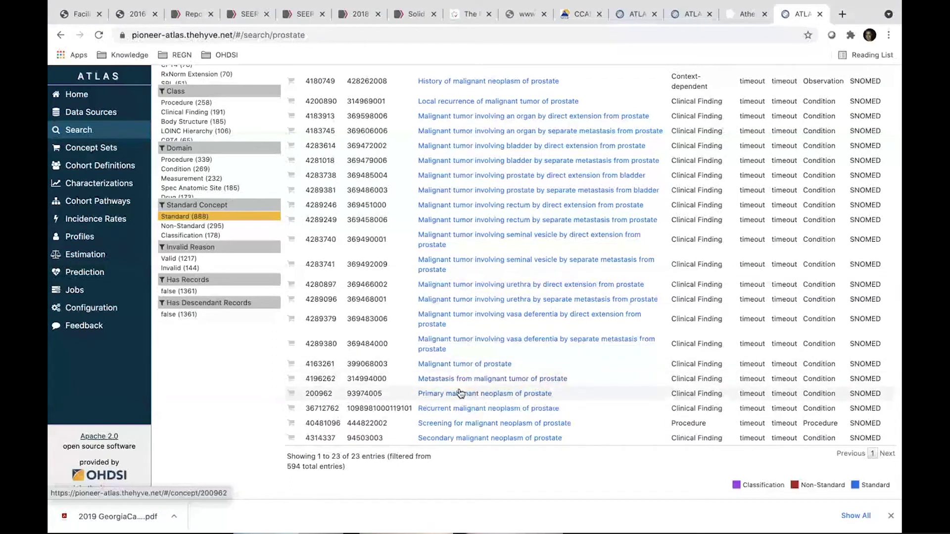
click(438, 365)
click(472, 365)
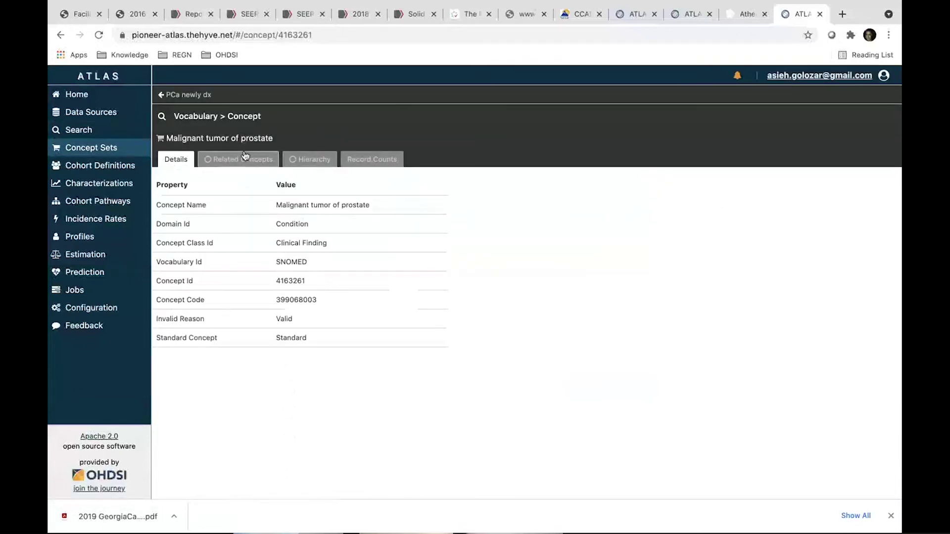
Review the concept's hierarchy (4 parents, 9 children) and add it to a new concept set
click(313, 161)
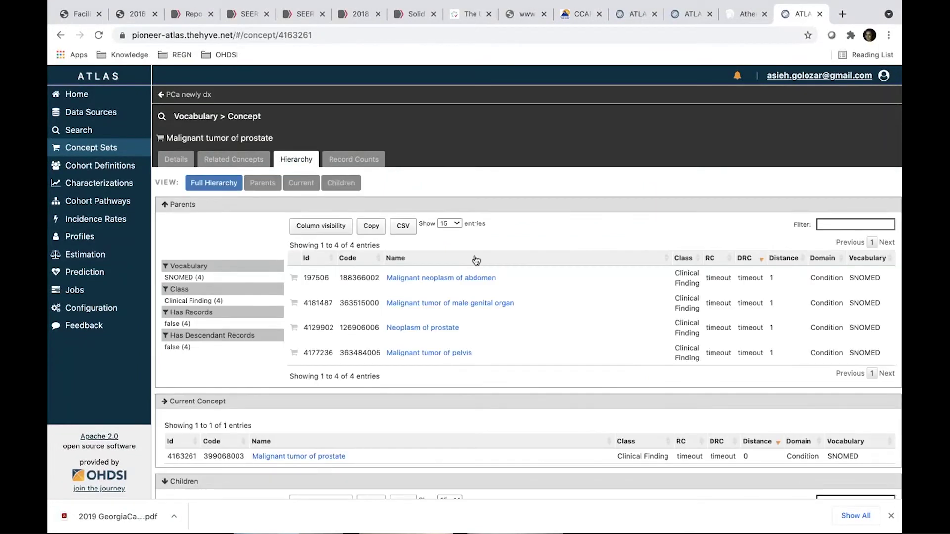
scroll(477, 266, down, 5)
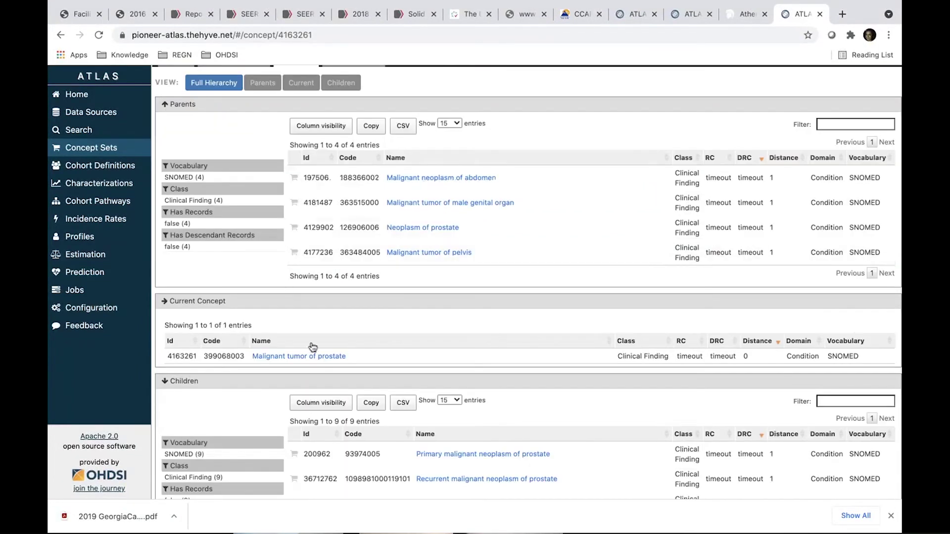
scroll(342, 276, up, 1)
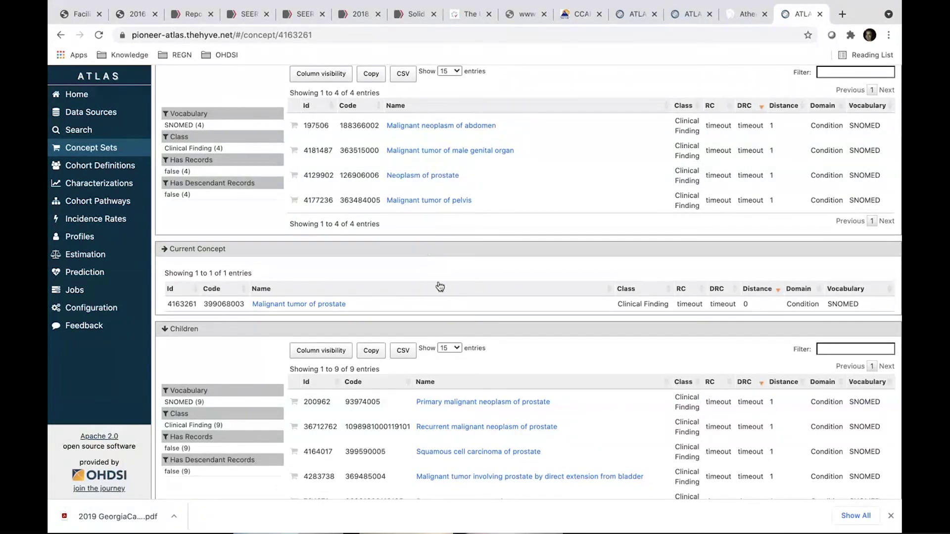
scroll(438, 284, down, 2)
scroll(415, 267, down, 4)
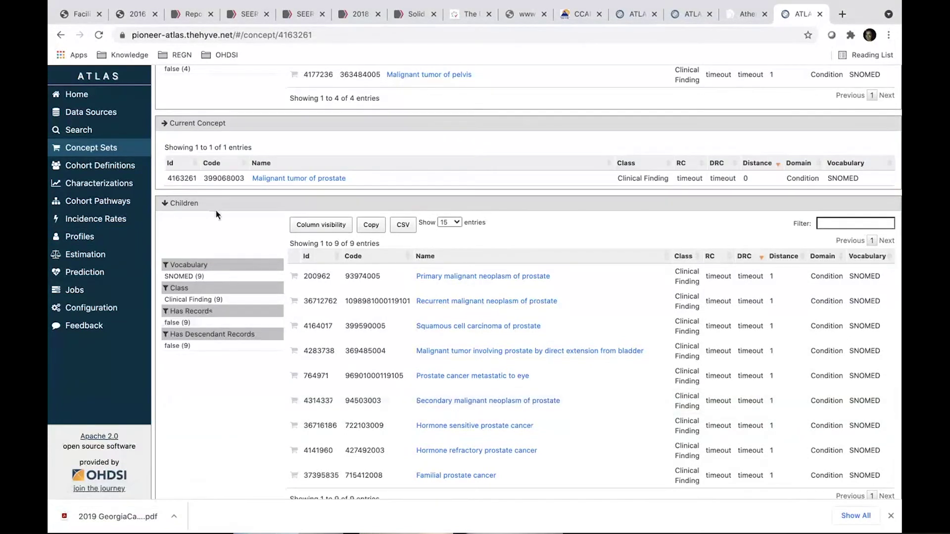
click(295, 401)
scroll(296, 403, up, 10)
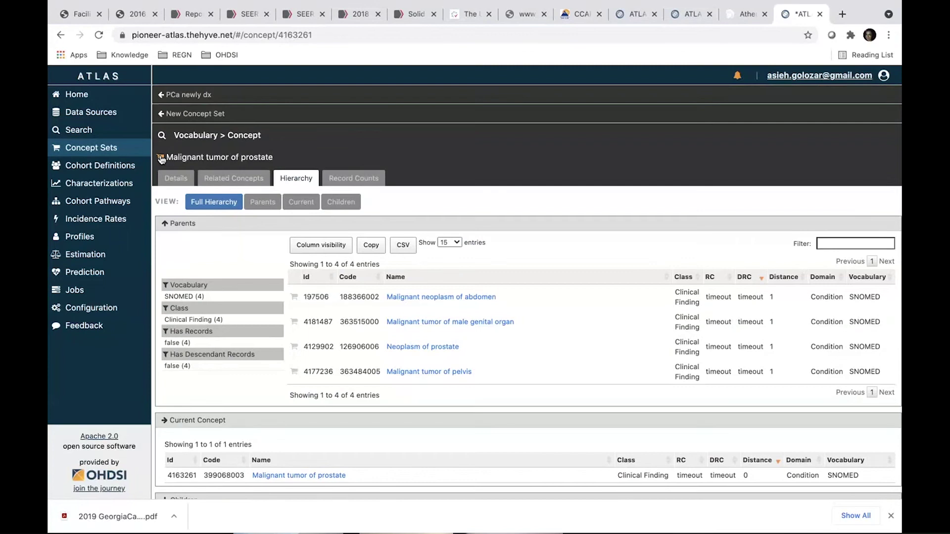
Name the set 'PCa', include descendants, exclude the secondary prostate neoplasm, and save as #125
click(208, 114)
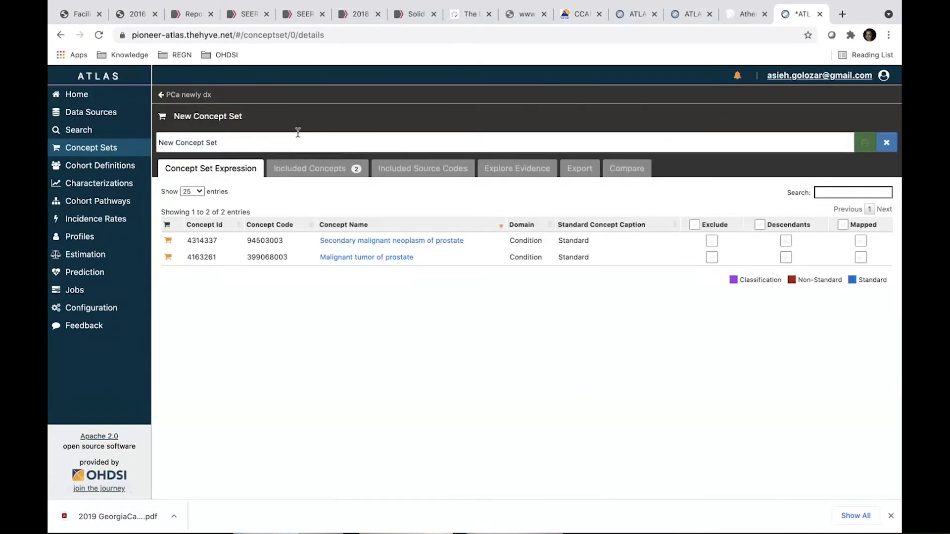
triple_click(297, 145)
text(PCa)
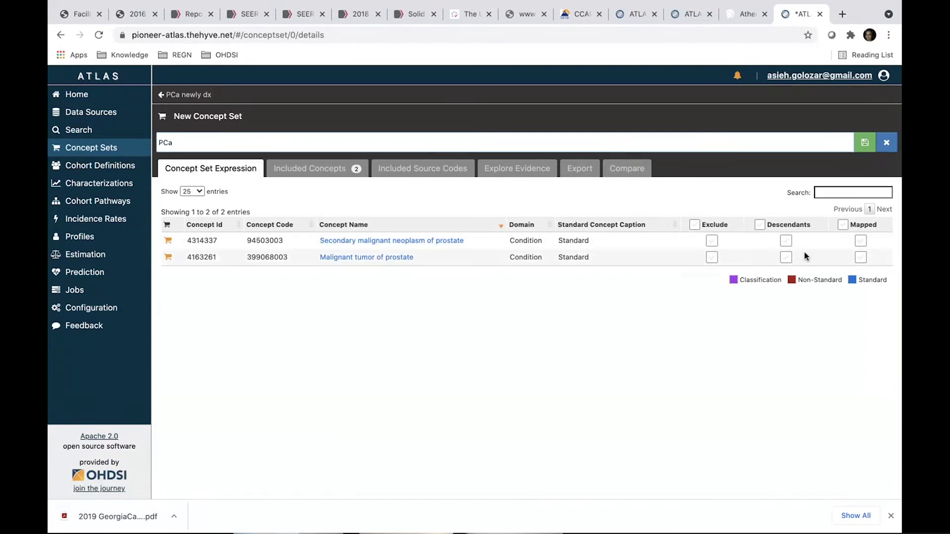
click(786, 258)
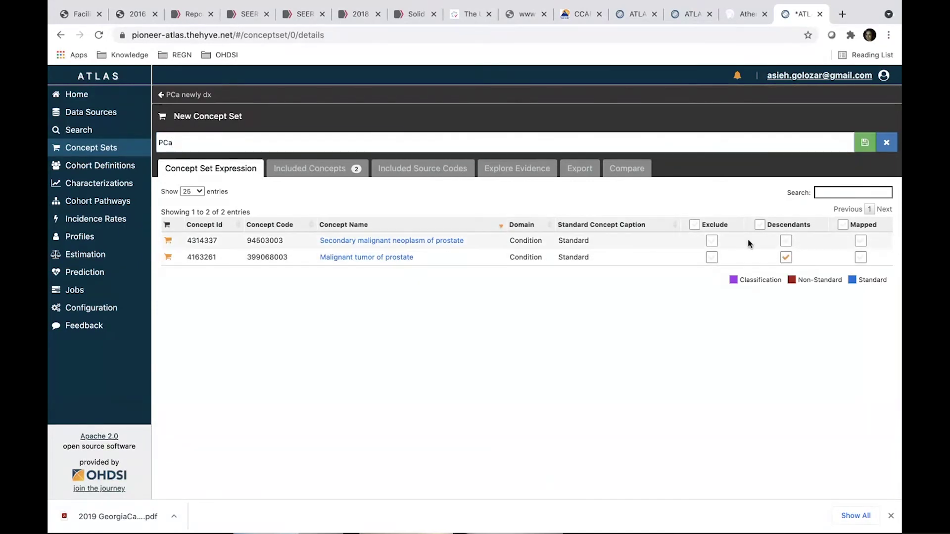
click(713, 246)
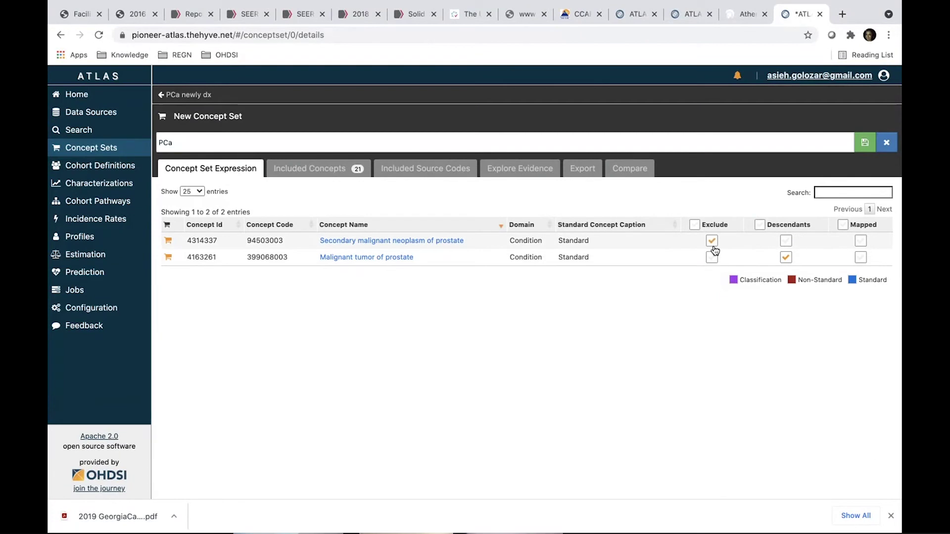
click(786, 241)
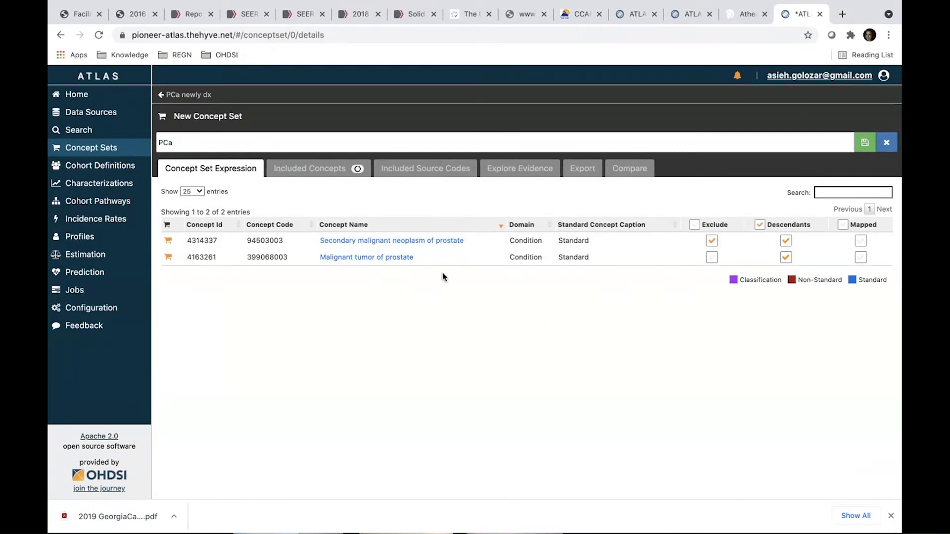
click(865, 143)
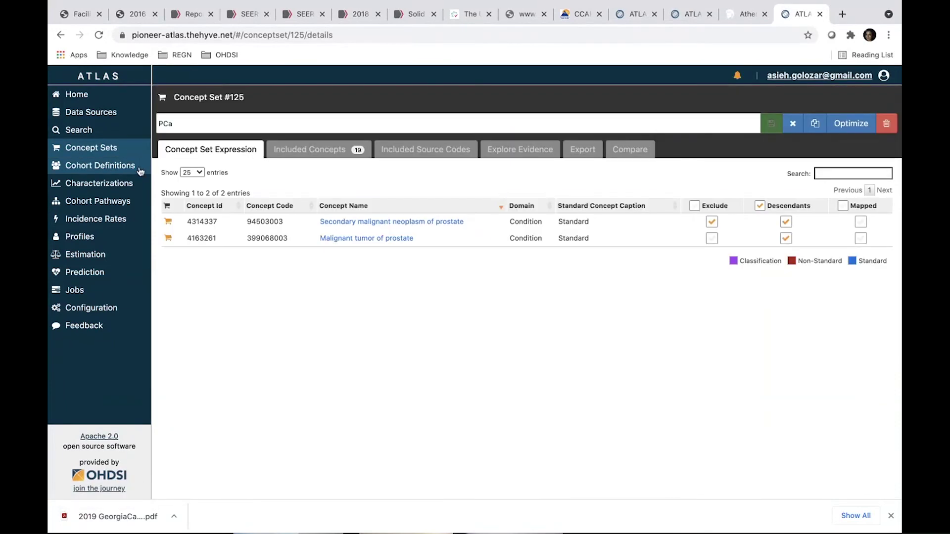
Open the PCa newly dx cohort definition (#163)
click(97, 165)
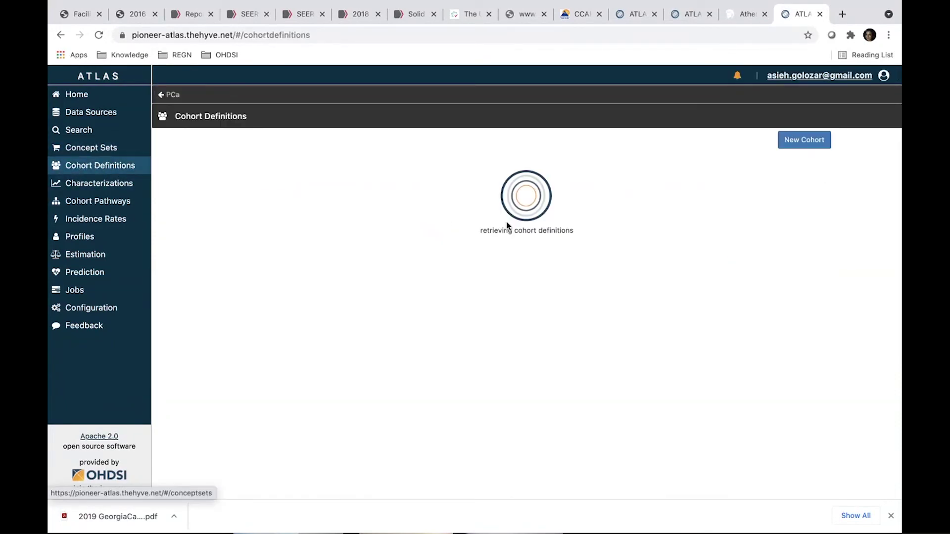
click(334, 207)
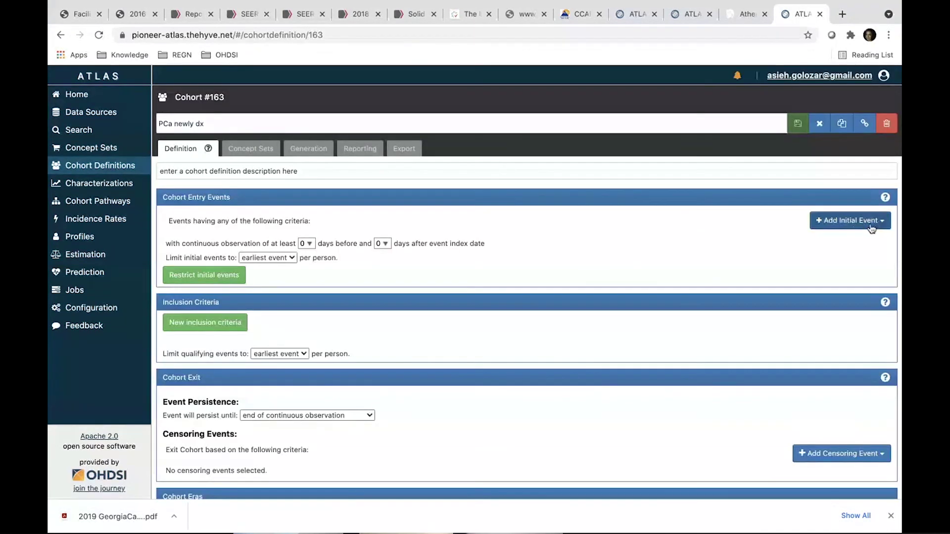
click(849, 220)
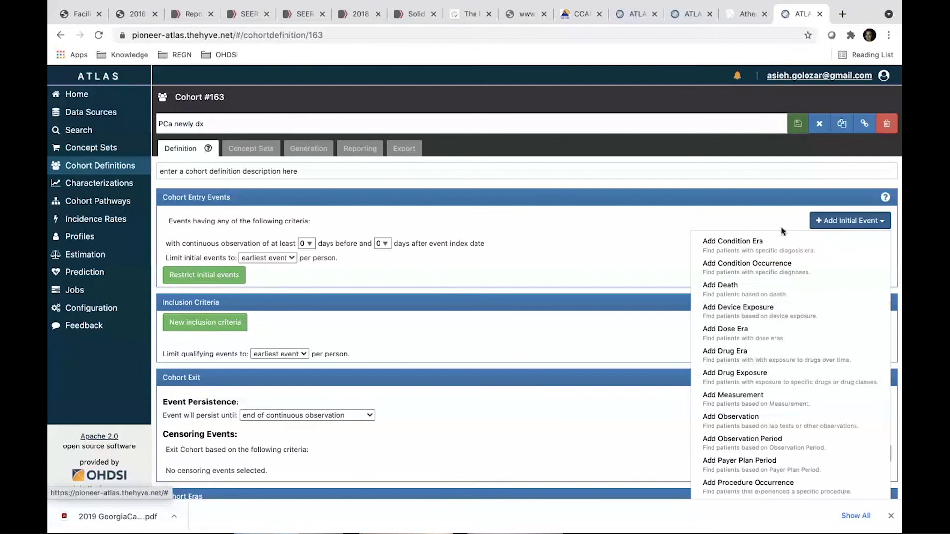
Add a condition occurrence entry event using the imported PCa concept set
click(779, 267)
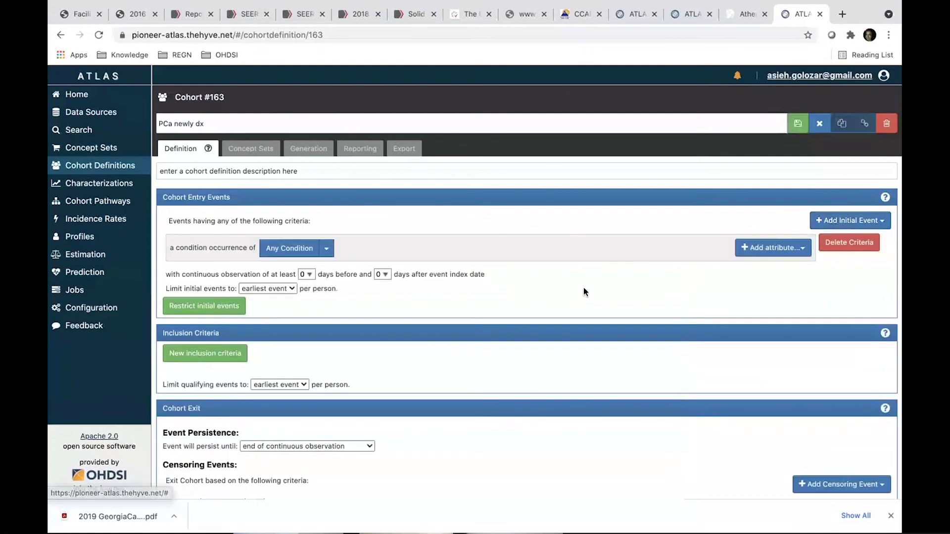
click(326, 248)
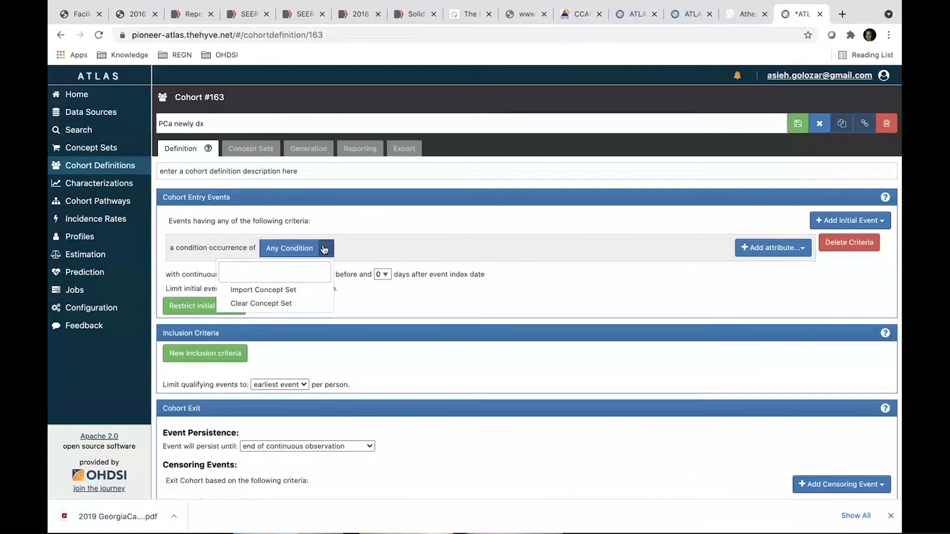
click(291, 293)
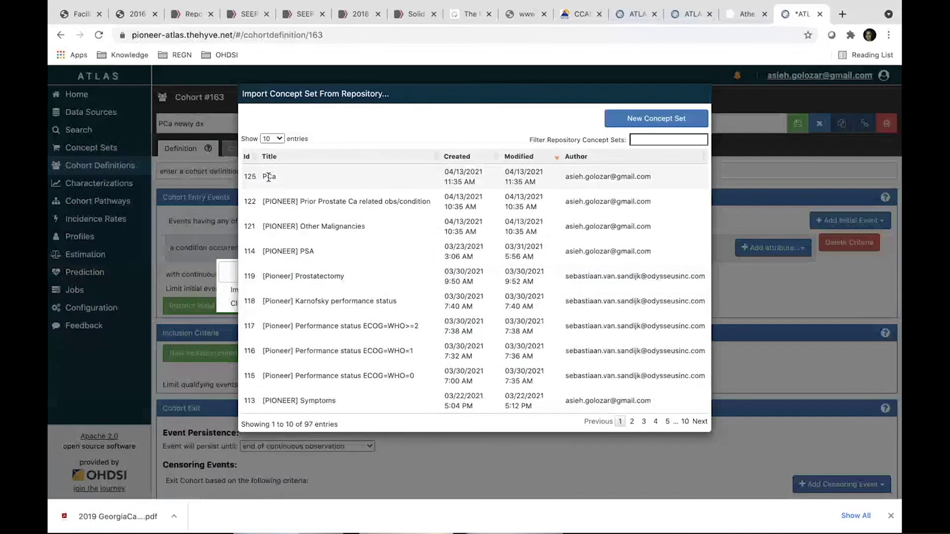
click(278, 177)
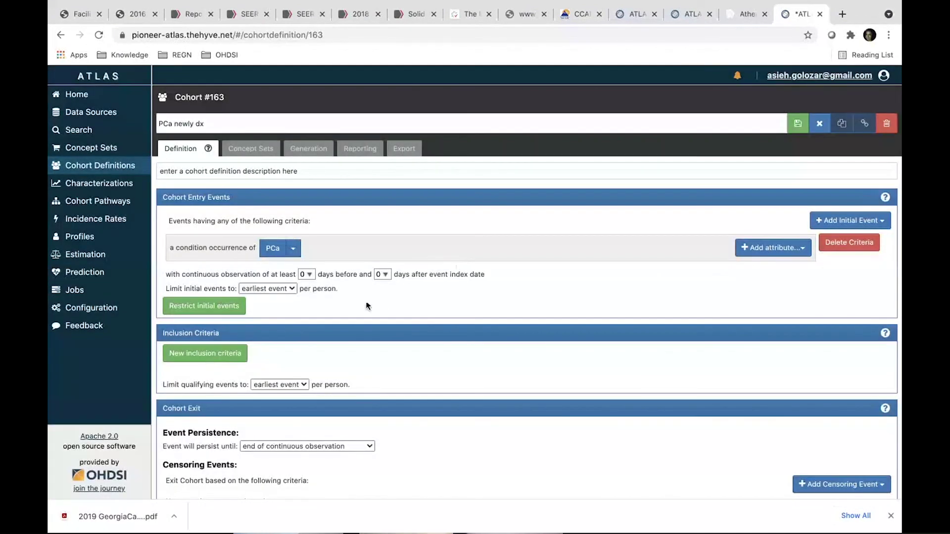
scroll(366, 303, down, 1)
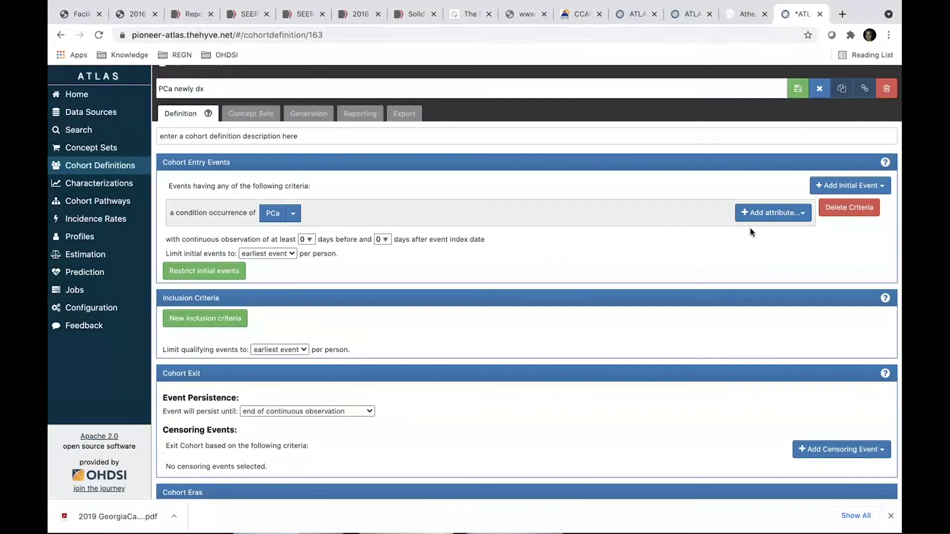
Add the First Diagnosis attribute and set prior continuous observation to 365 days
click(754, 214)
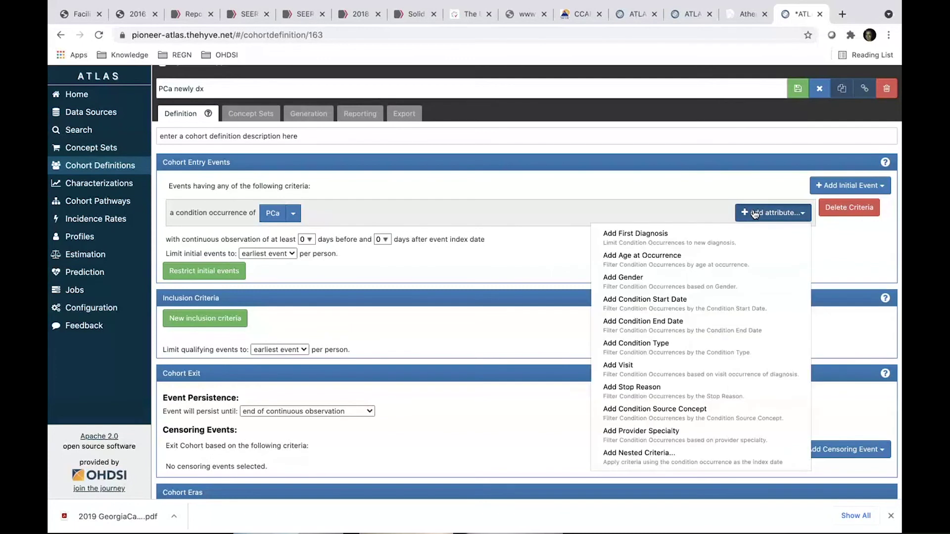
click(729, 247)
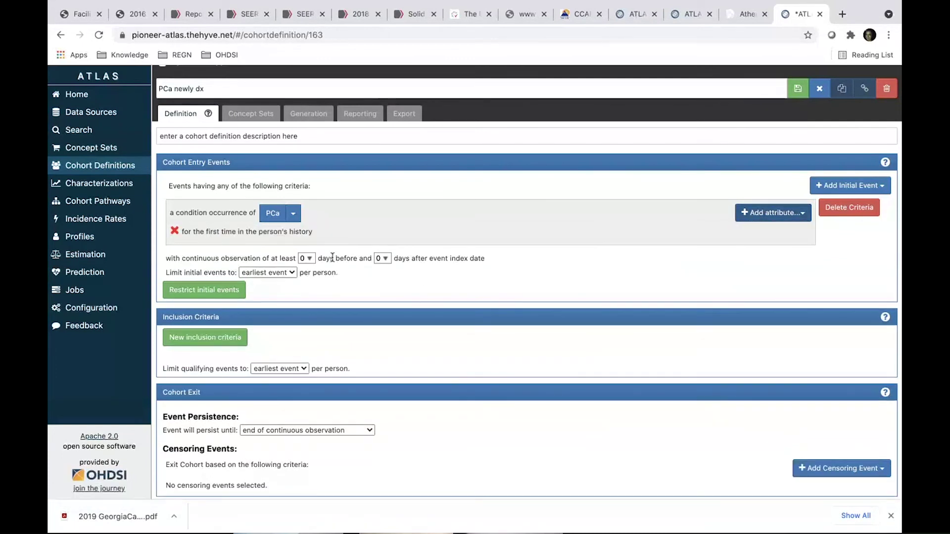
click(307, 257)
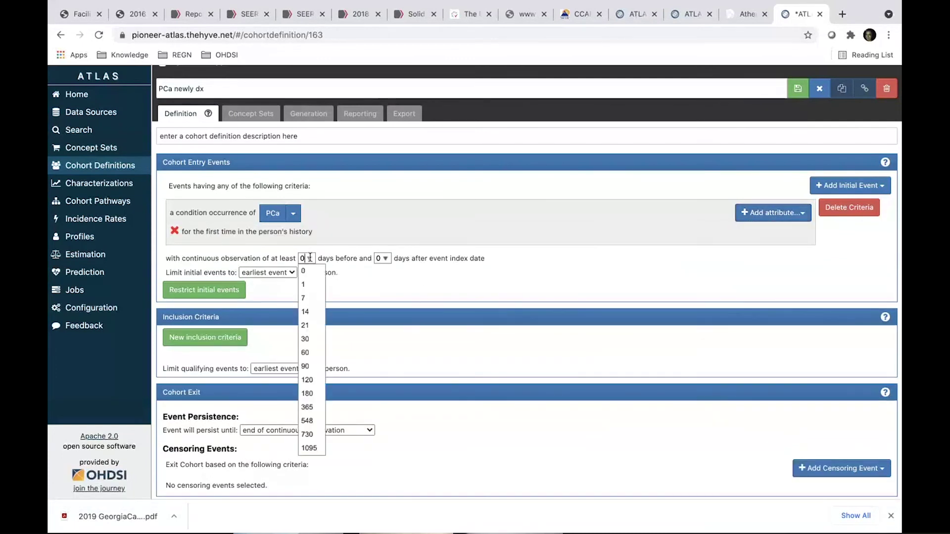
click(307, 408)
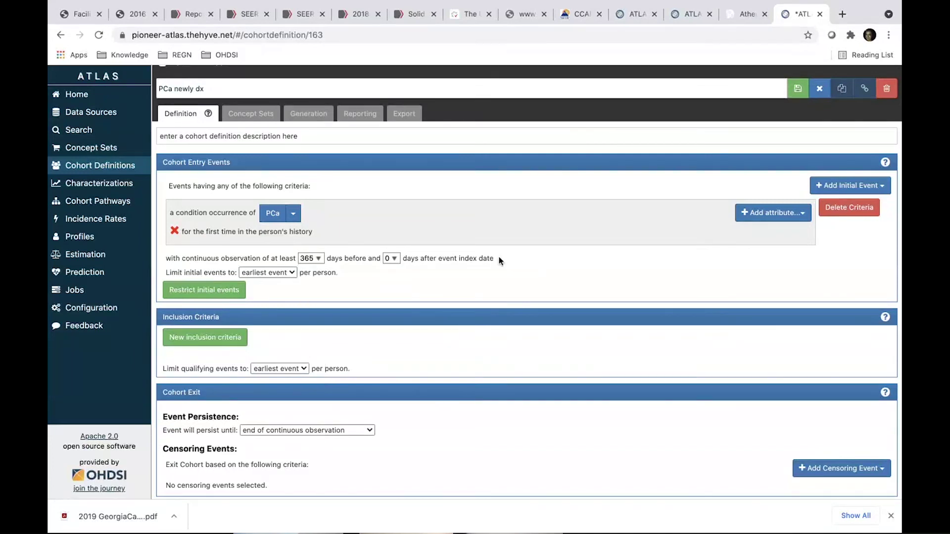
scroll(474, 320, down, 3)
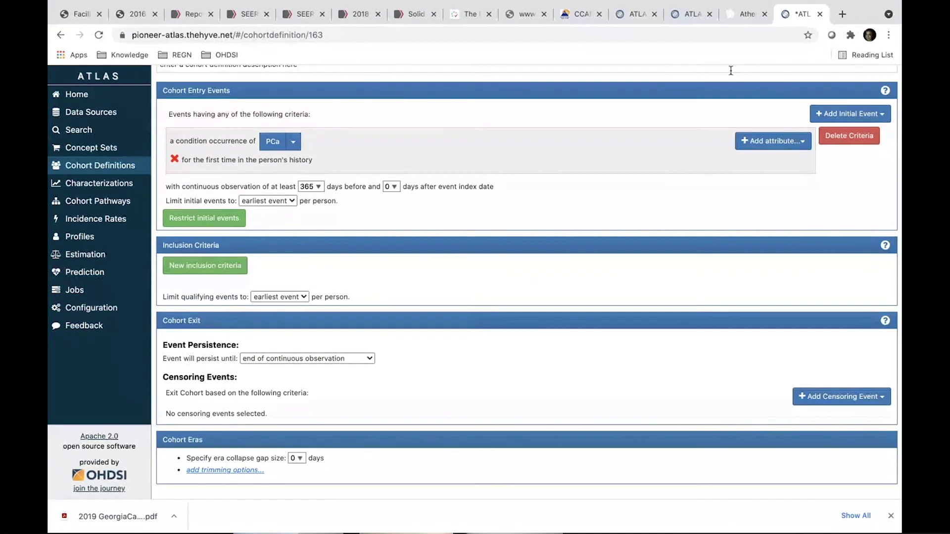
Add inclusion rule 1 with a demographic age criterion
click(205, 265)
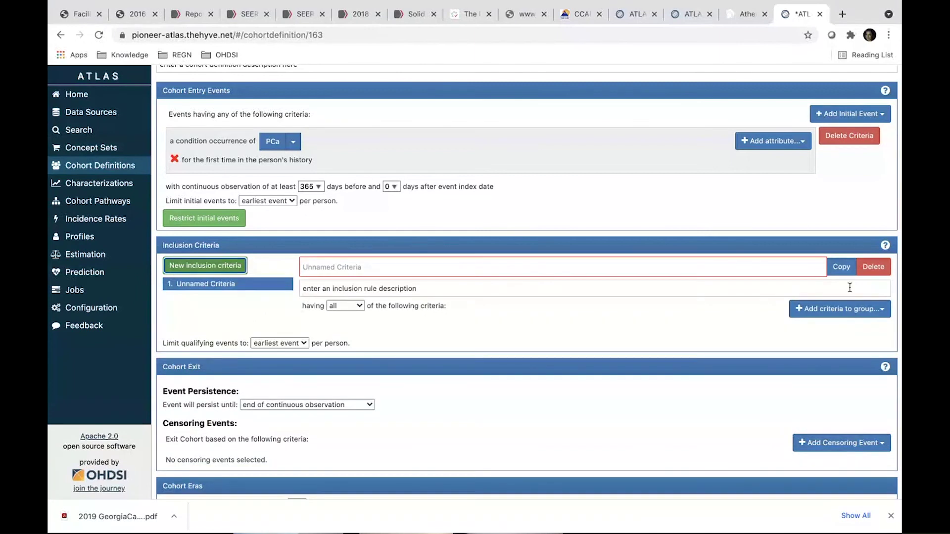
click(814, 309)
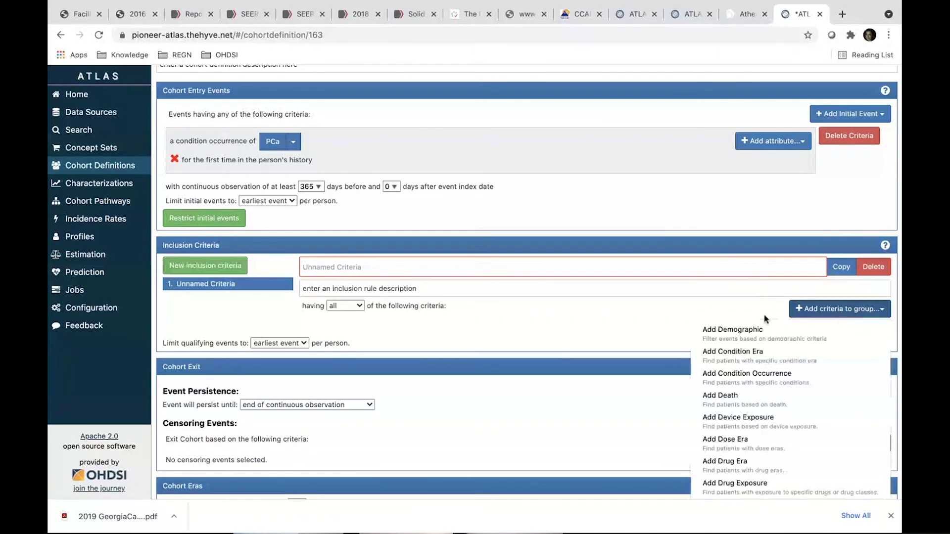
click(721, 343)
click(355, 348)
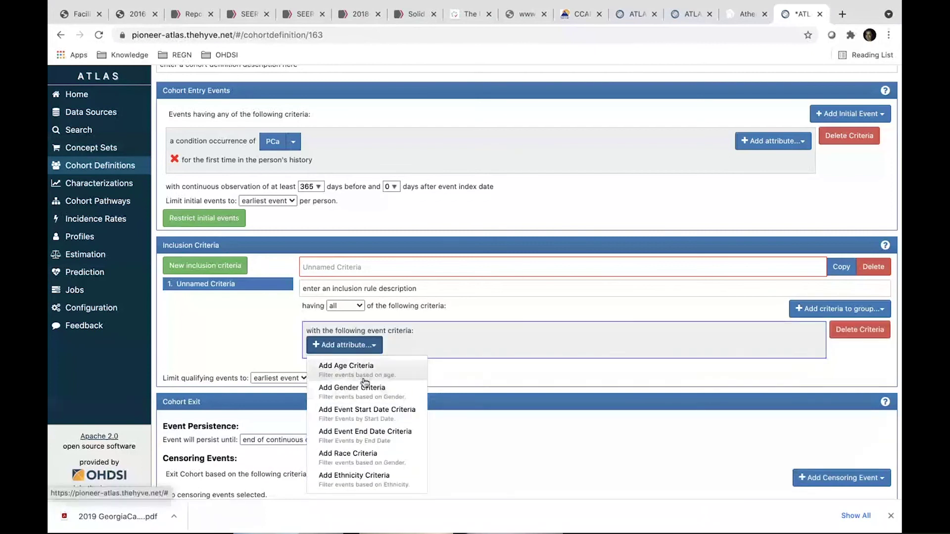
click(364, 377)
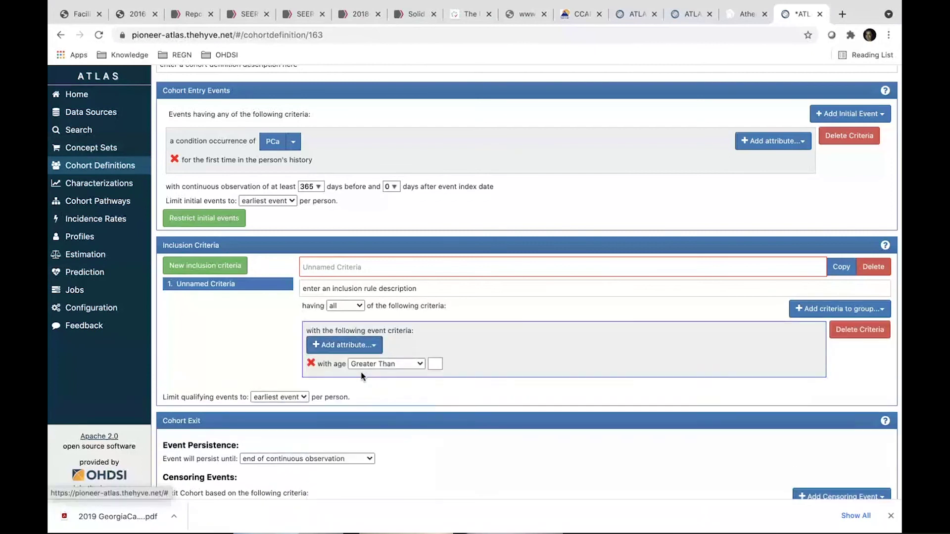
Set the age to Greater or Equal To 18 and add a second inclusion rule
click(435, 364)
text(1)
key(BackSpace)
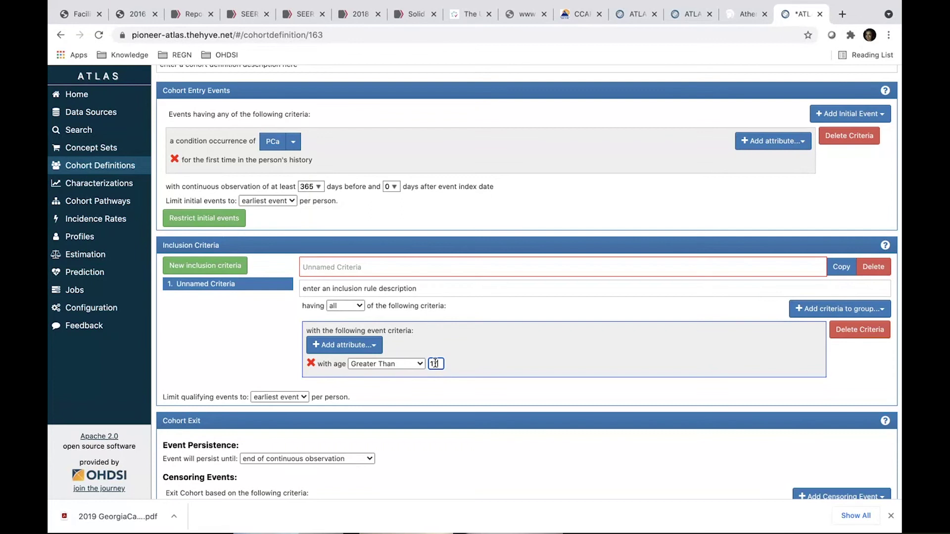
text(8)
click(418, 364)
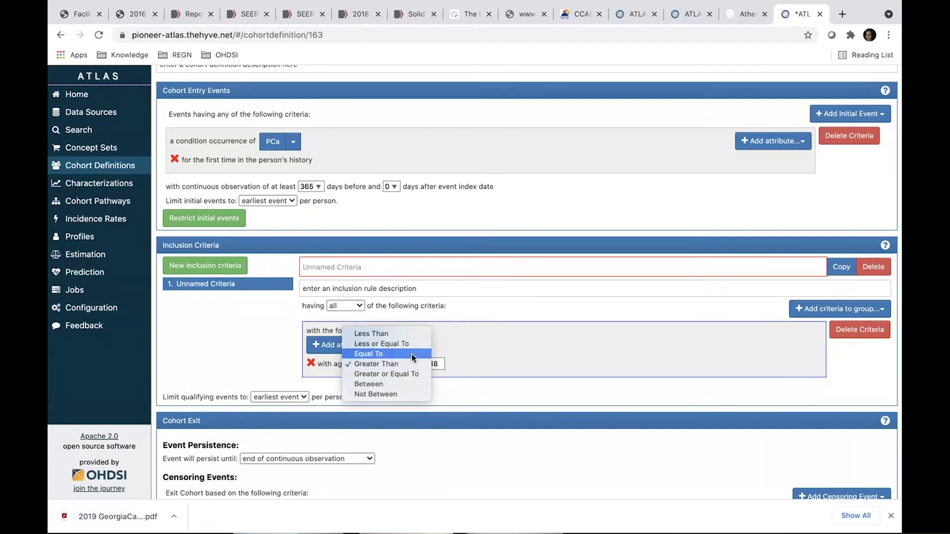
click(416, 379)
click(802, 308)
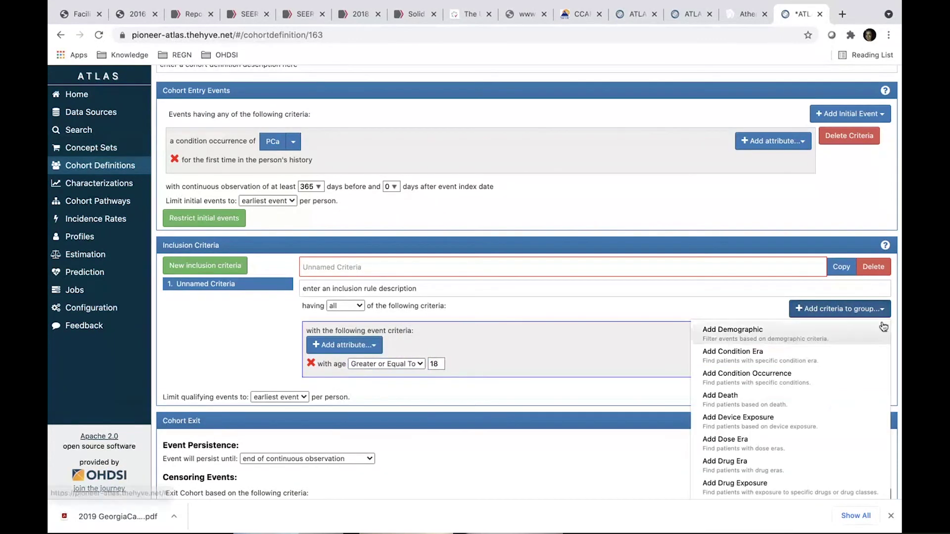
click(205, 269)
Add a condition era criterion using the '[PIONEER] Prior Prostate Ca related obs/condition' concept set
click(812, 309)
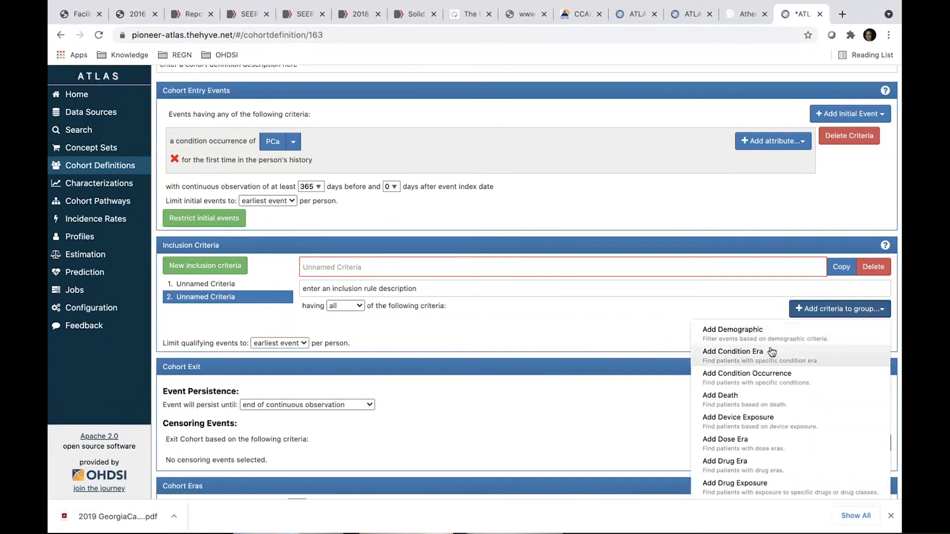
click(772, 354)
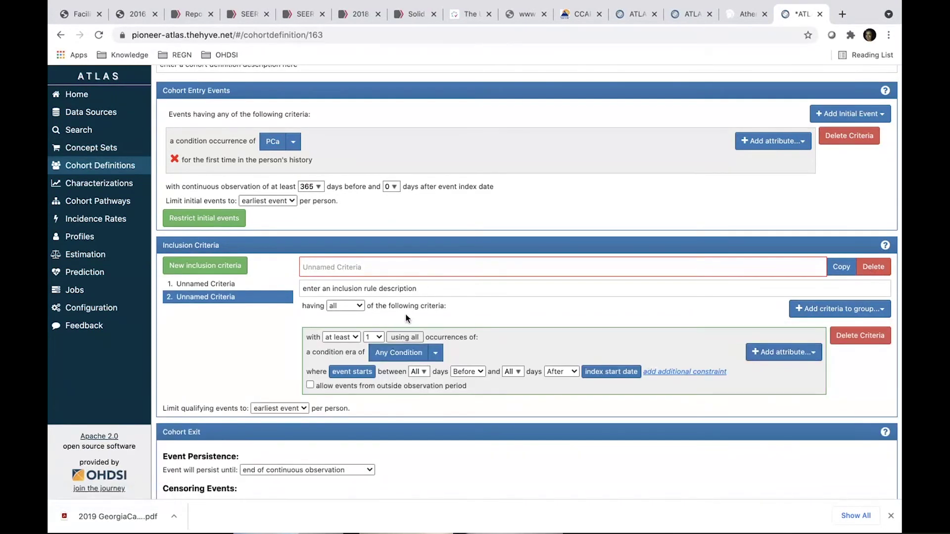
scroll(461, 310, down, 1)
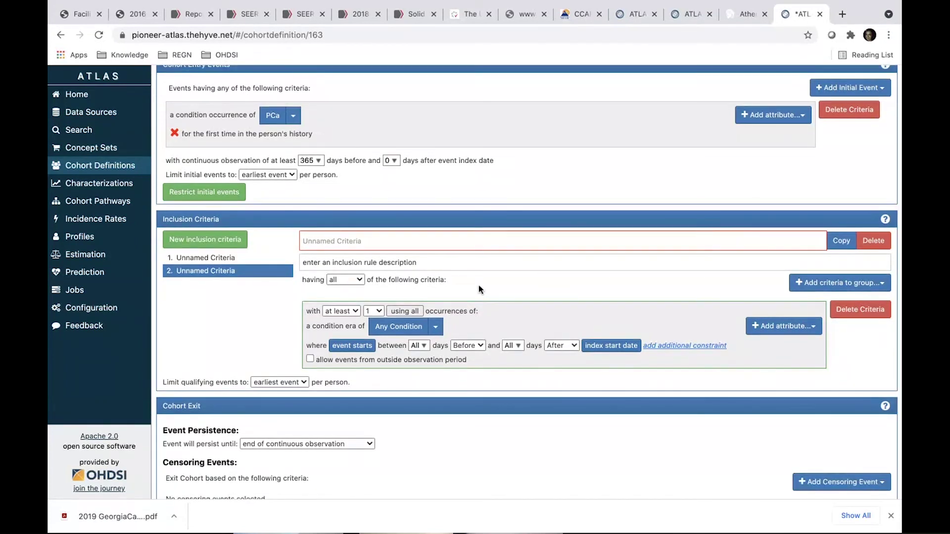
click(435, 327)
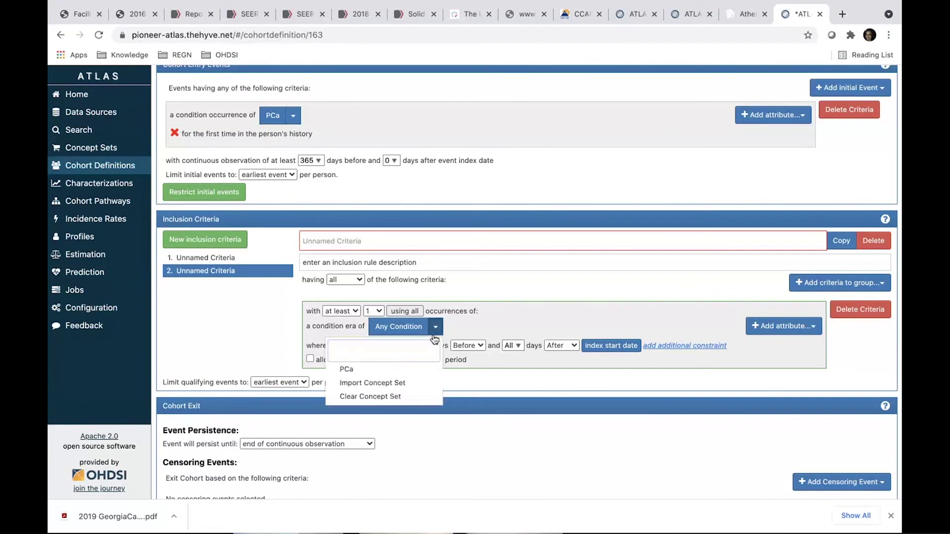
click(386, 384)
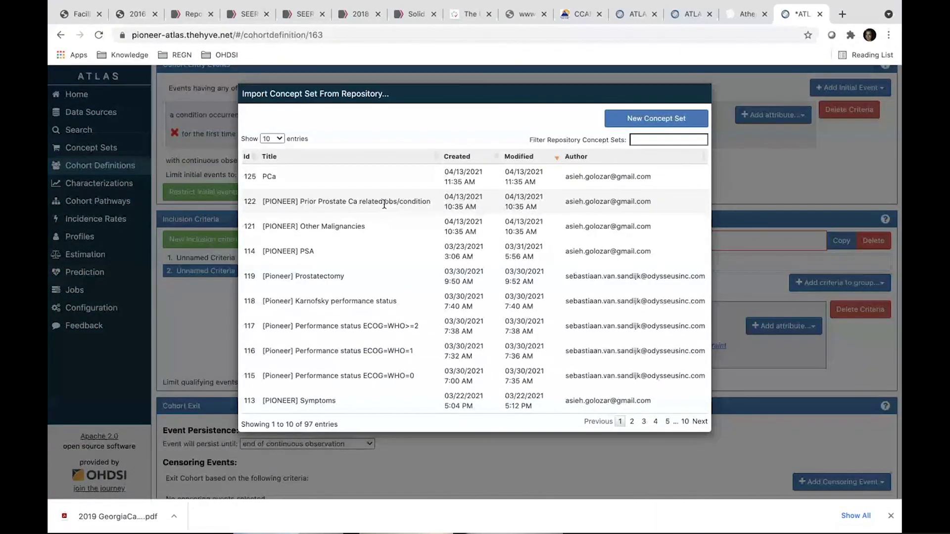
click(384, 204)
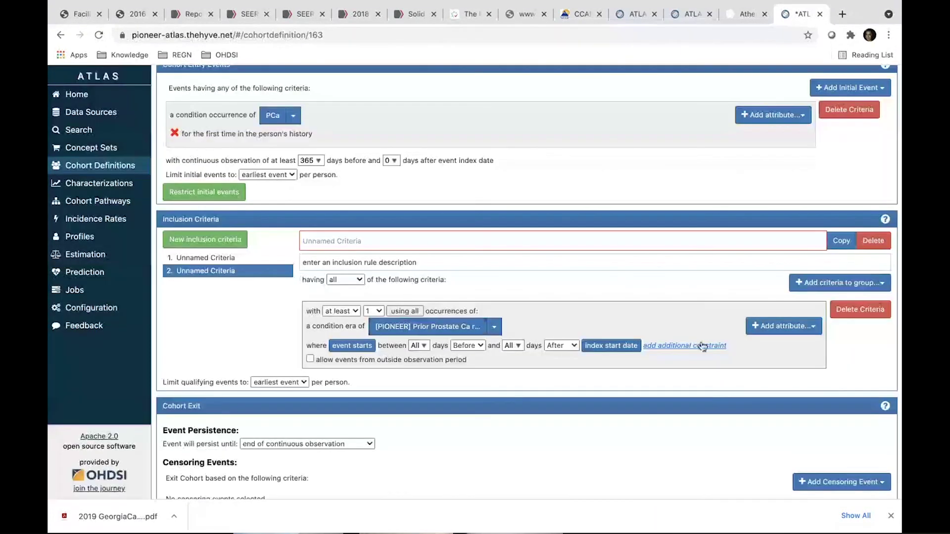
Browse the condition era's attribute list and close it without adding any
click(784, 326)
scroll(728, 381, down, 2)
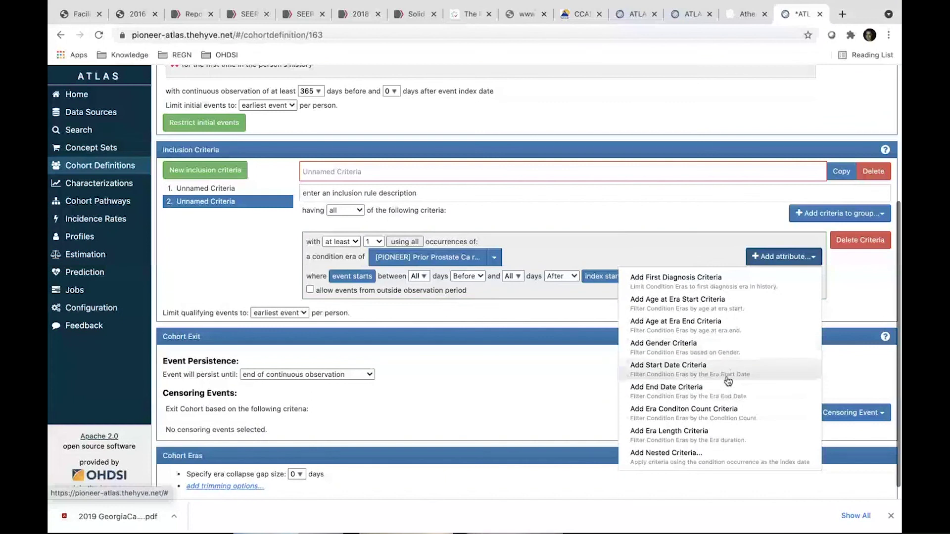
scroll(722, 374, down, 1)
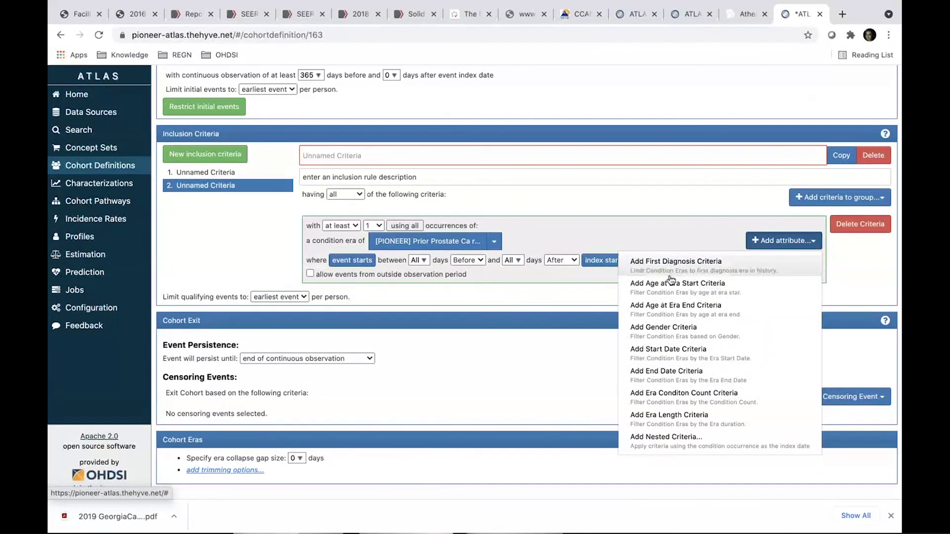
click(569, 233)
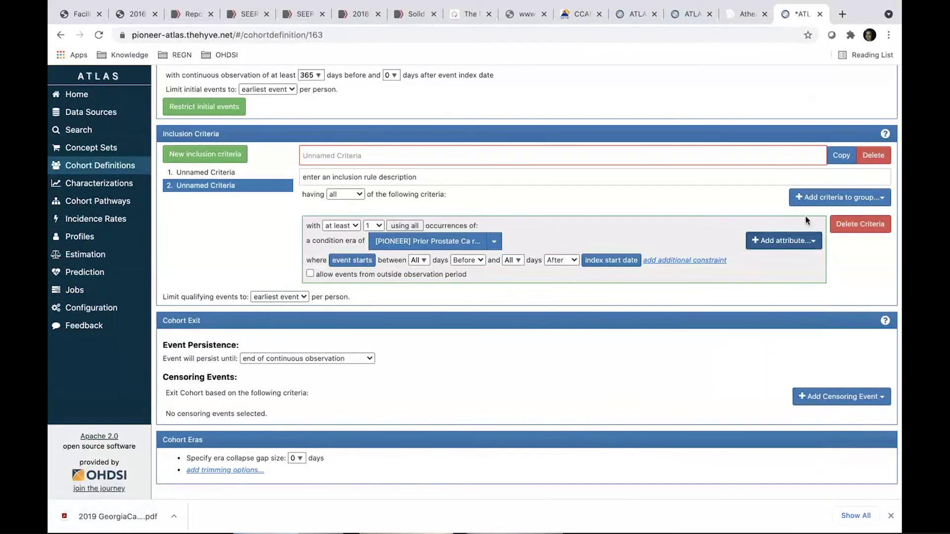
Replace the condition era criterion in rule 2 with an observation criterion
click(860, 224)
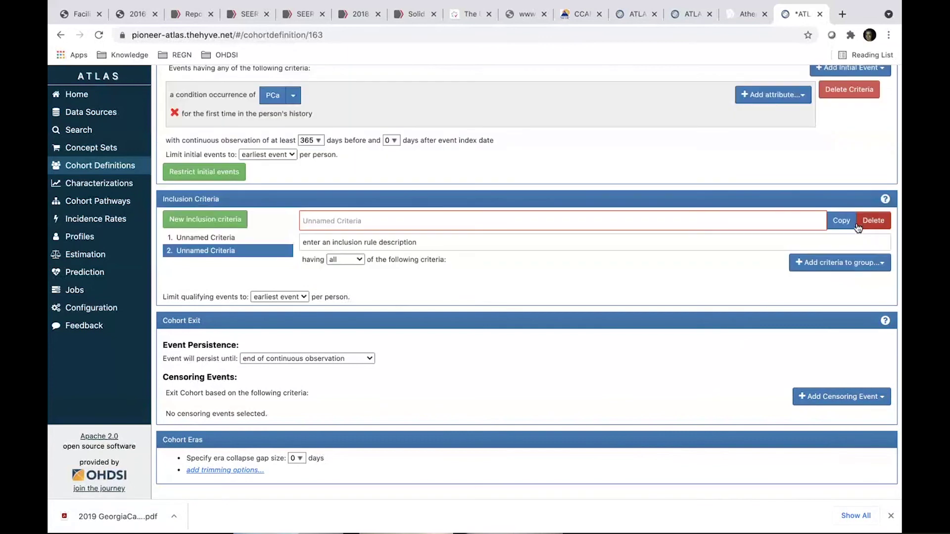
click(843, 264)
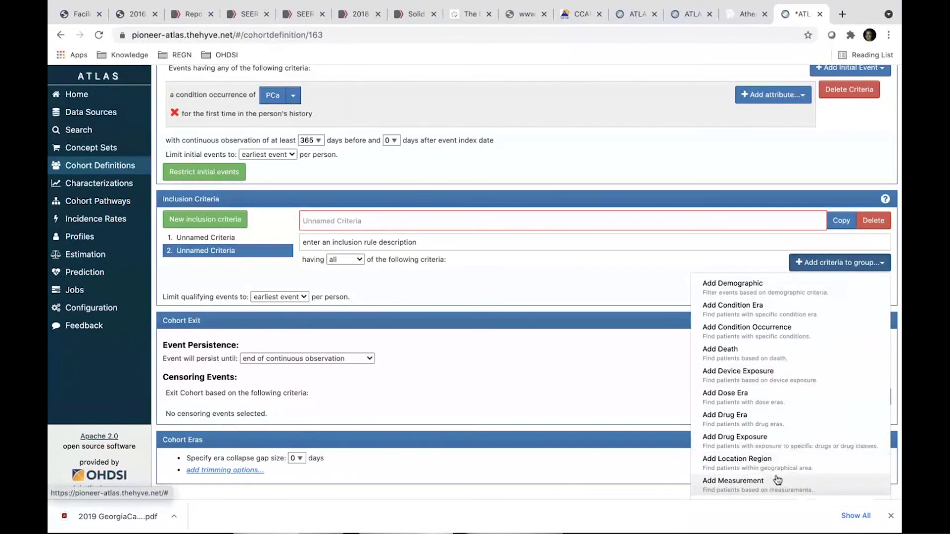
scroll(777, 480, down, 4)
click(727, 413)
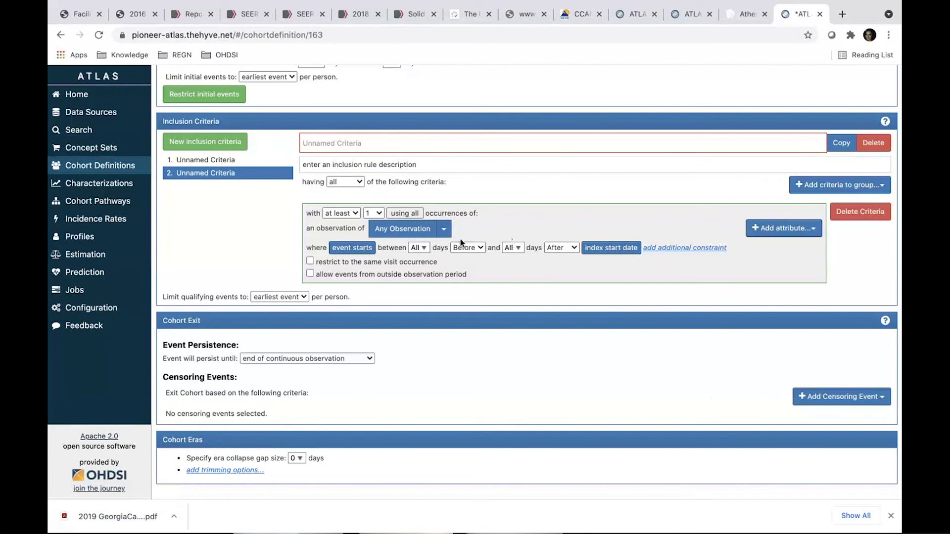
Try filtering the concept set repository for 'his', then close it without importing
click(443, 228)
scroll(424, 287, up, 2)
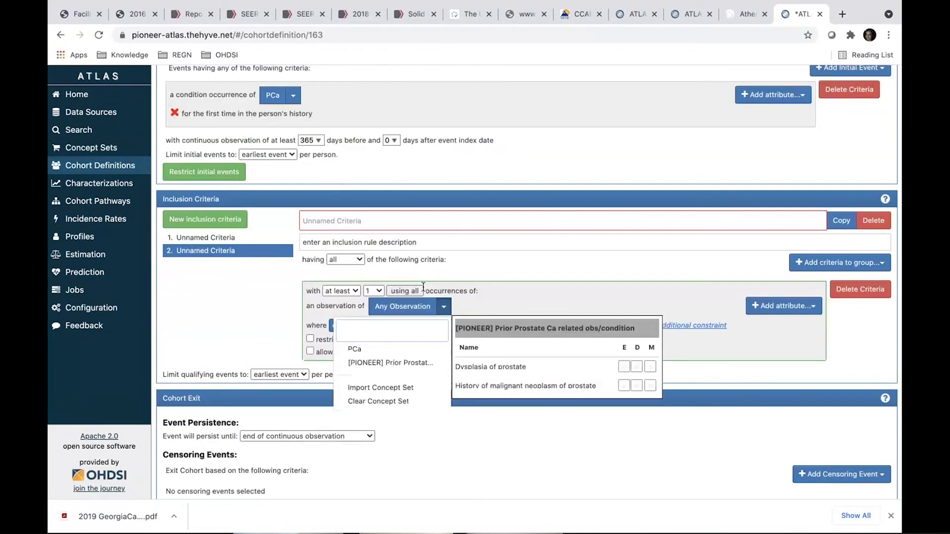
click(409, 389)
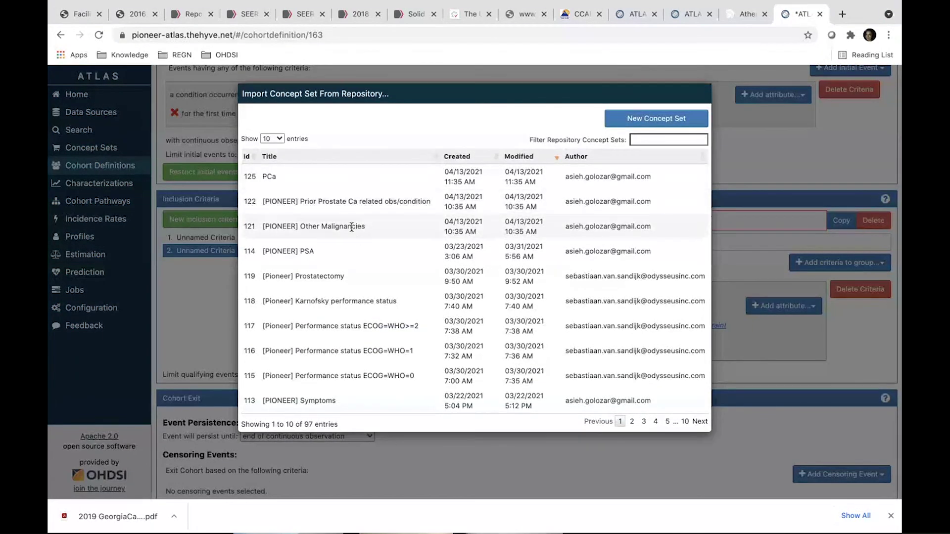
click(658, 141)
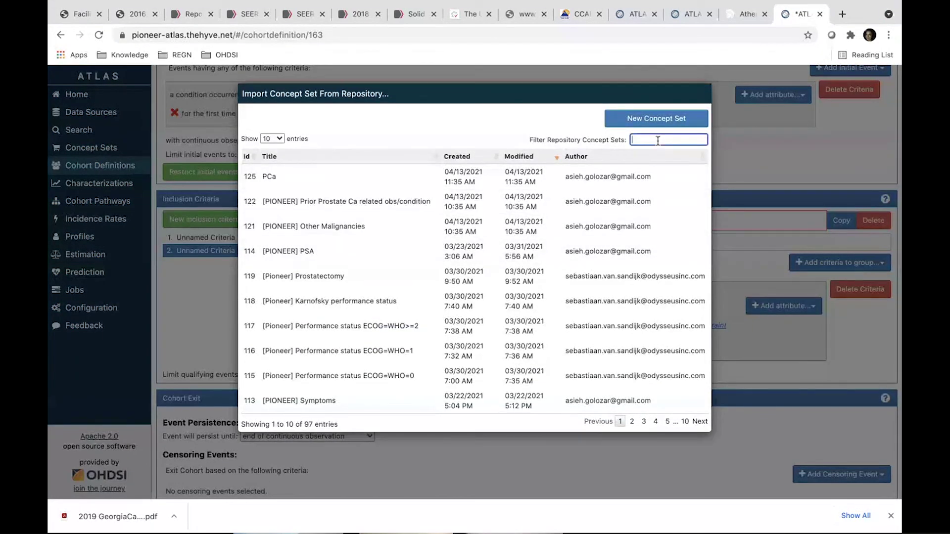
text(his)
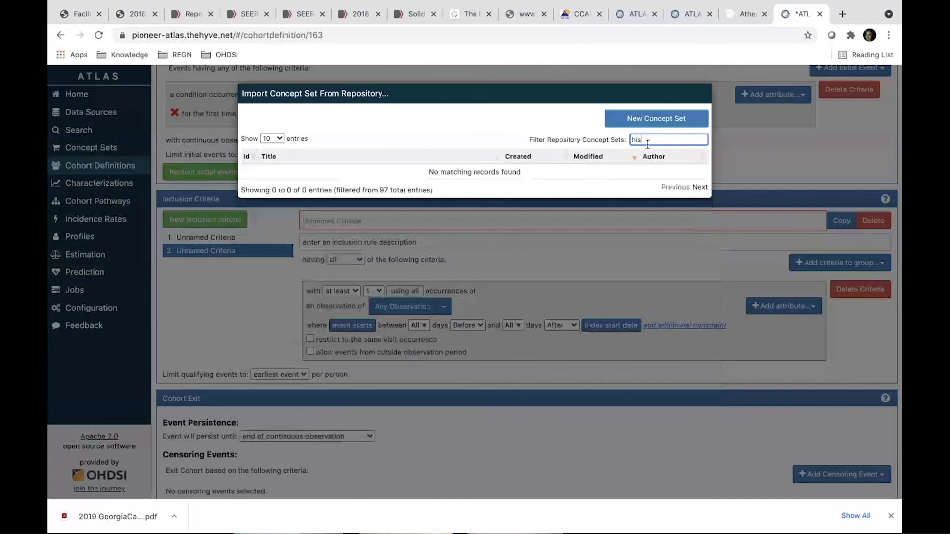
click(592, 294)
Filter the repository by 'pca' and import the '[PIONEER] ADT and other PCa hormonal treatment' set
click(449, 310)
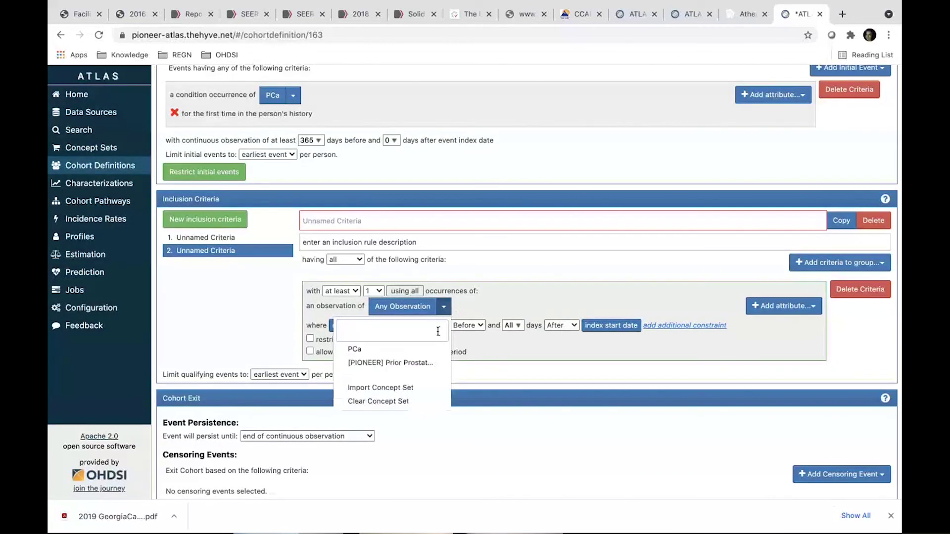
click(431, 389)
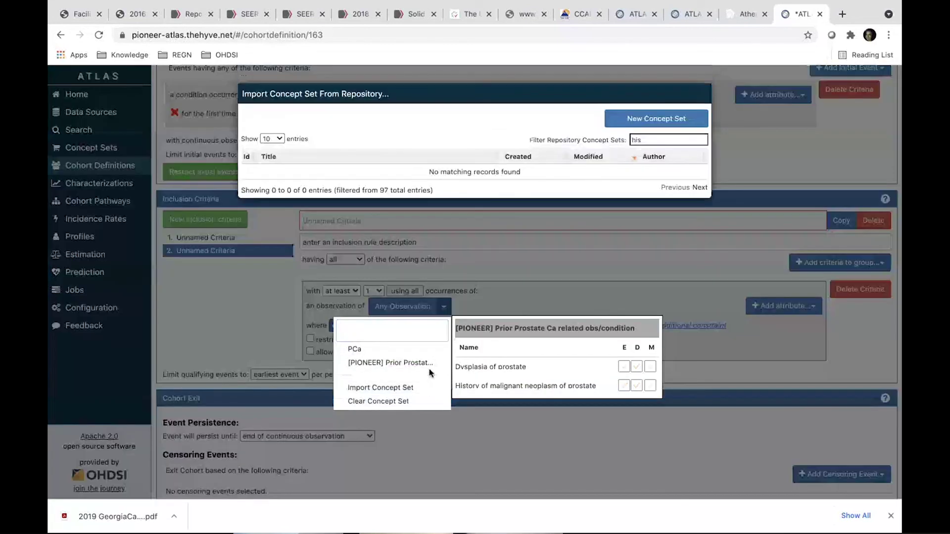
double_click(638, 141)
text(pca)
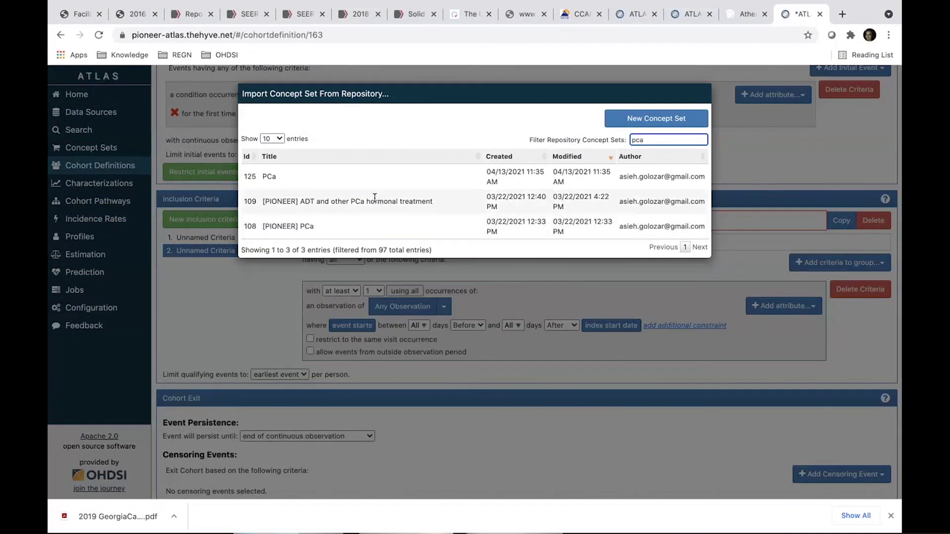
click(428, 203)
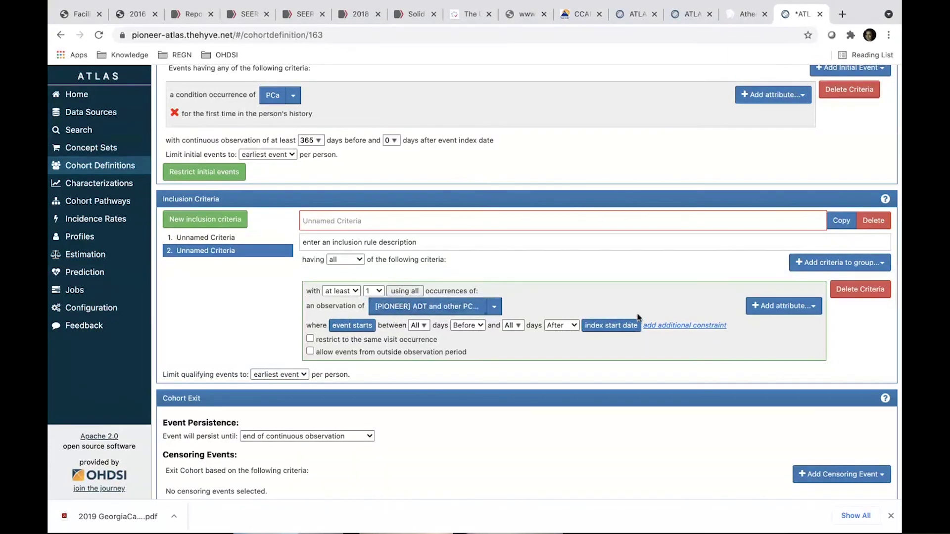
click(870, 265)
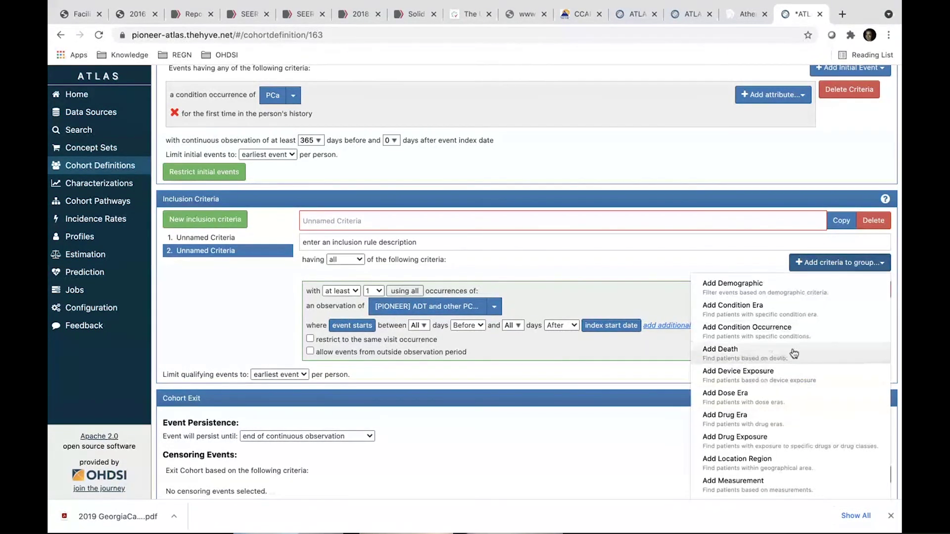
Add a drug era criterion with the prior prostate cancer set, then delete it
scroll(796, 397, down, 1)
click(794, 375)
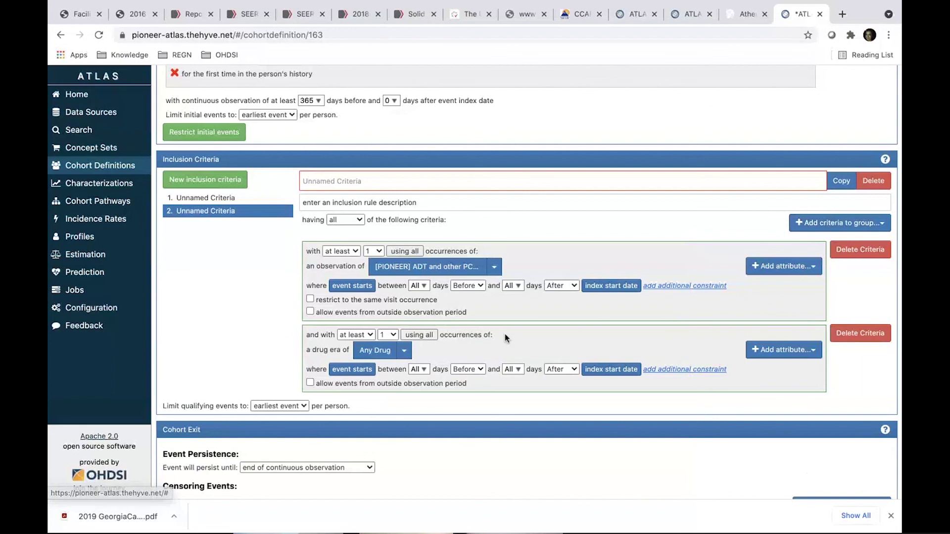
click(404, 350)
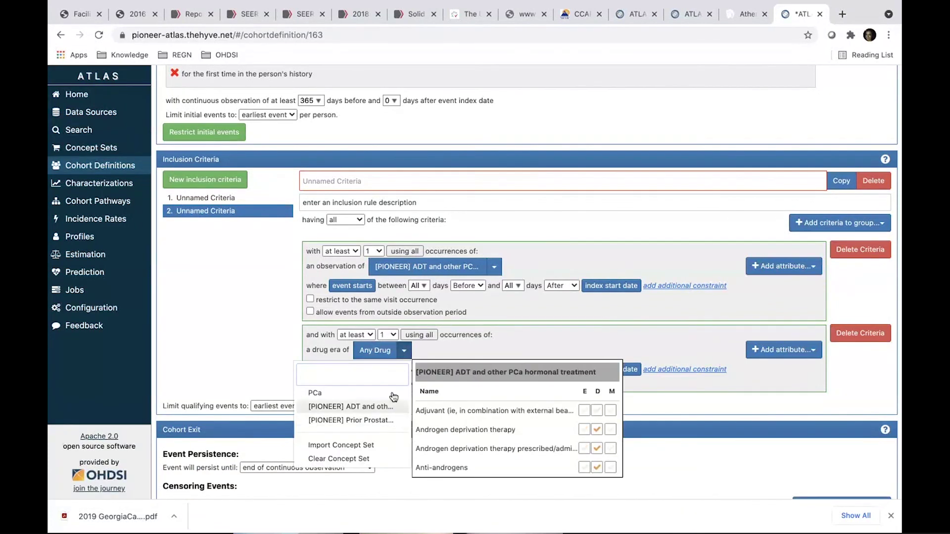
click(351, 420)
click(861, 333)
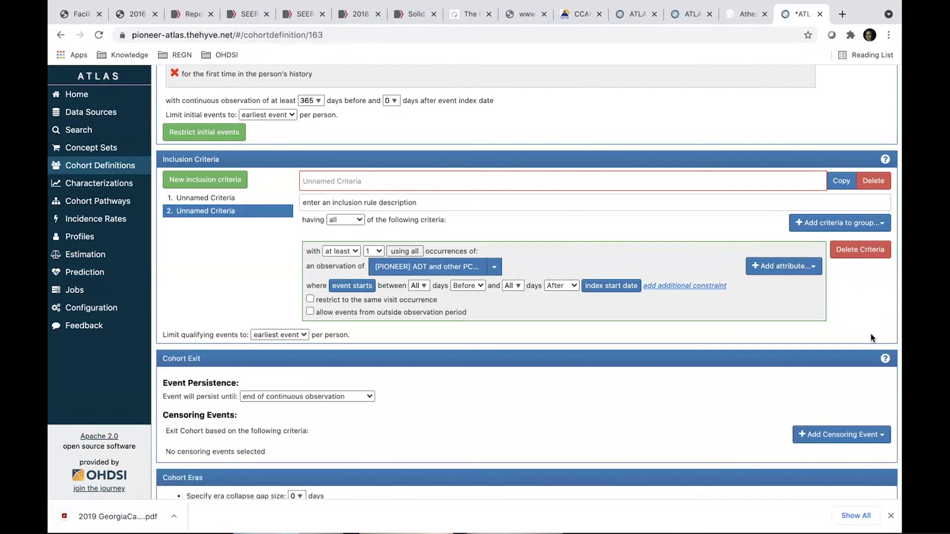
Add a Drug Exposure criterion to the second rule using the ADT concept set
click(849, 223)
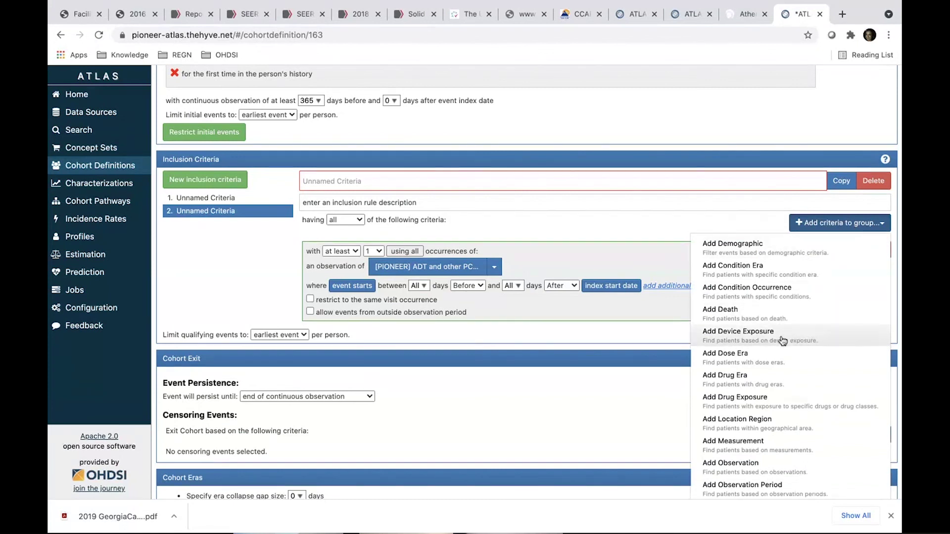
click(770, 406)
click(424, 350)
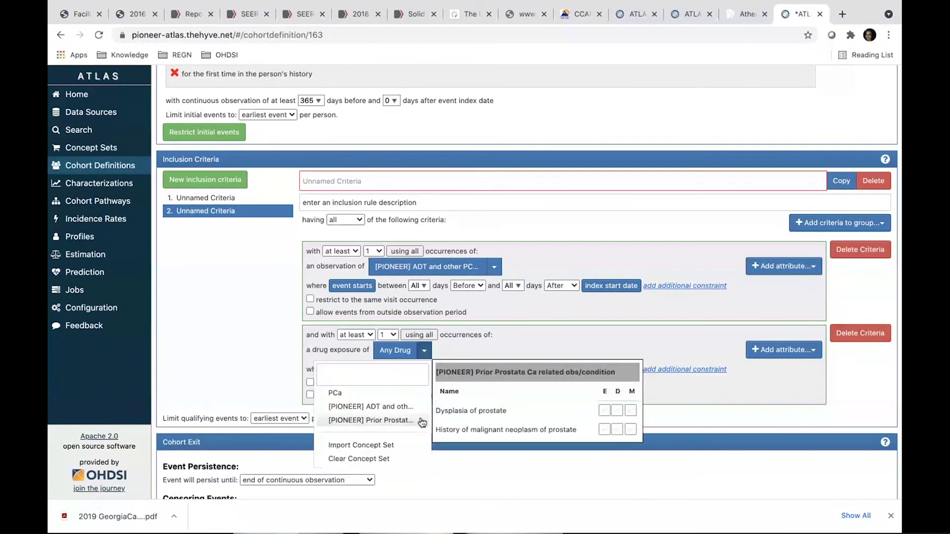
click(411, 406)
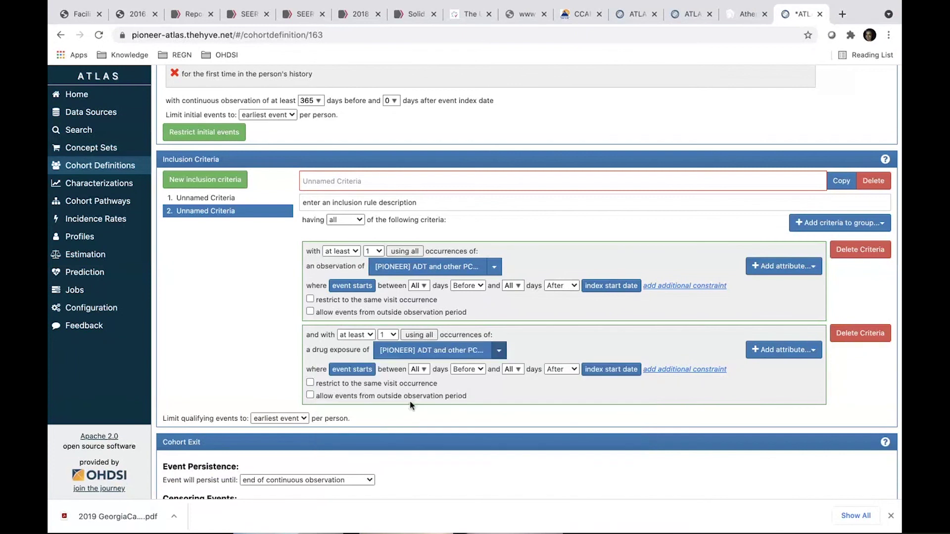
Limit the first criterion's window to 365 days Before through 0 days Before index
click(419, 286)
click(418, 448)
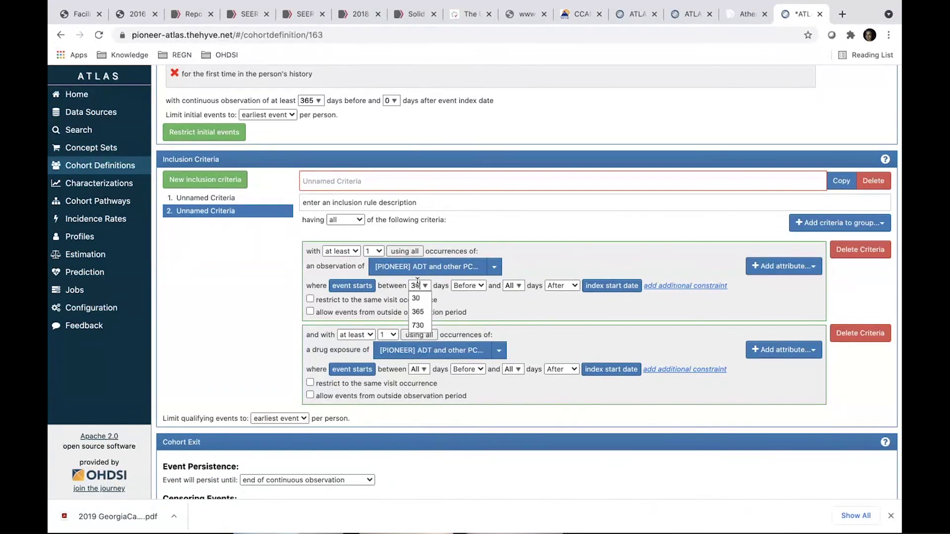
double_click(519, 286)
text(0)
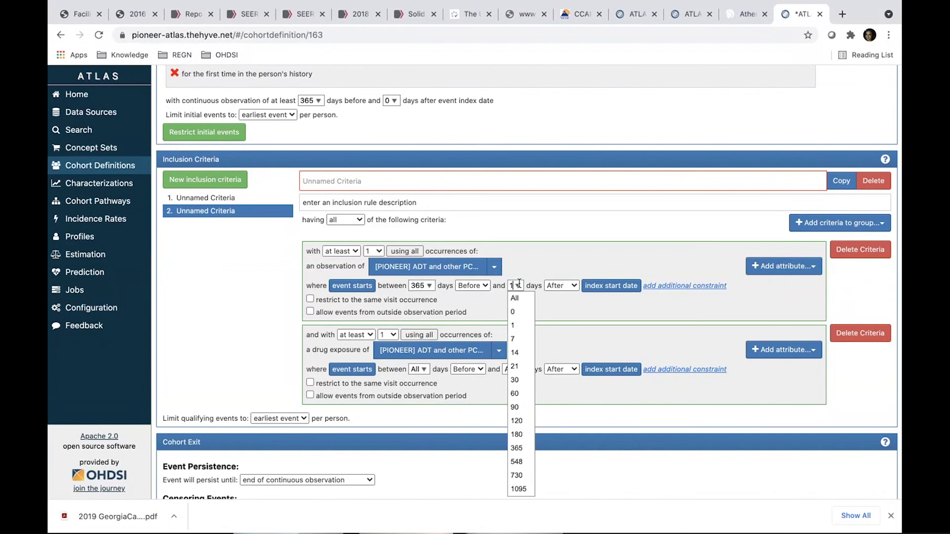
click(568, 287)
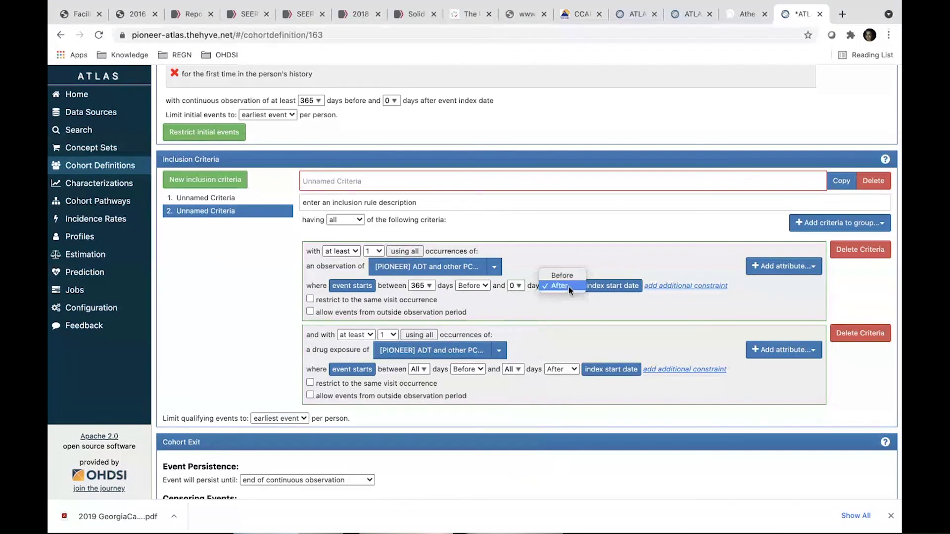
click(568, 286)
Set the drug exposure window to 365 days Before through 0 days Before index
double_click(418, 369)
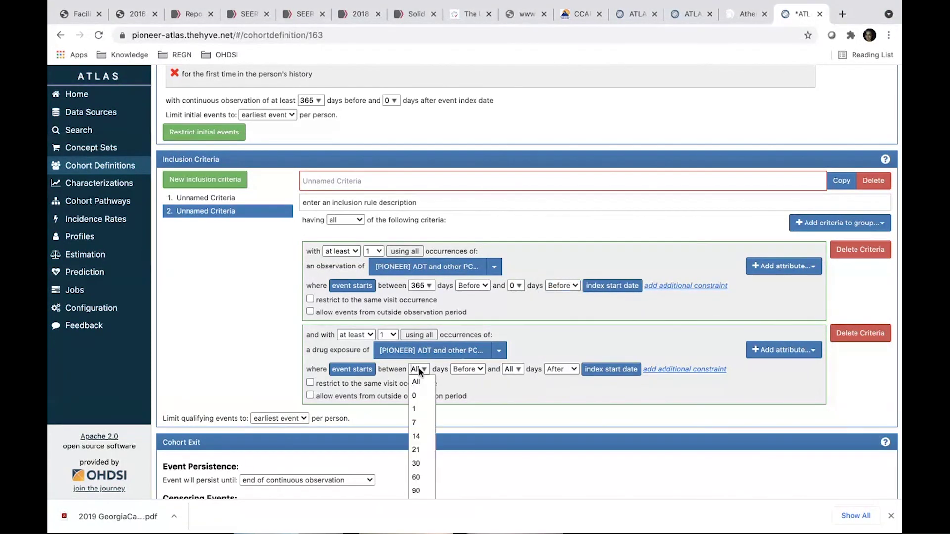
text(365)
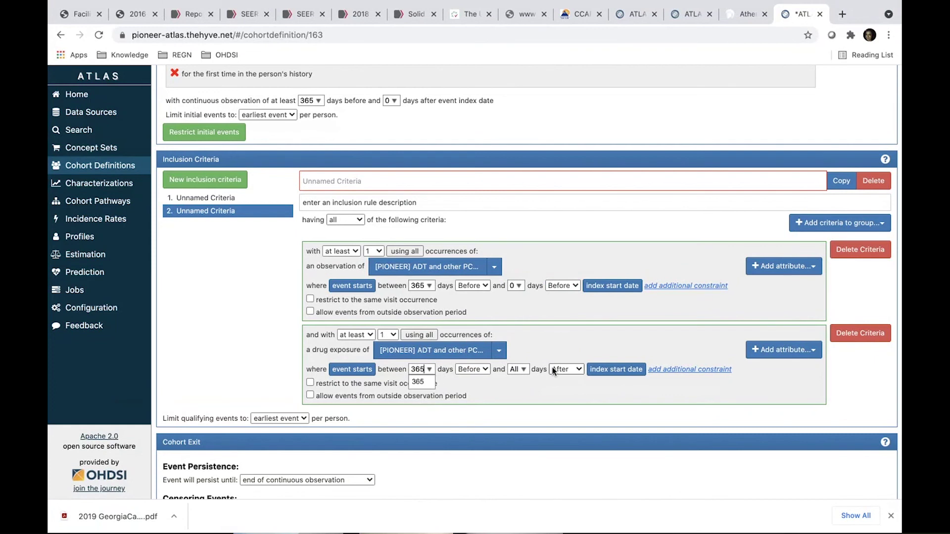
click(516, 370)
click(520, 393)
click(566, 369)
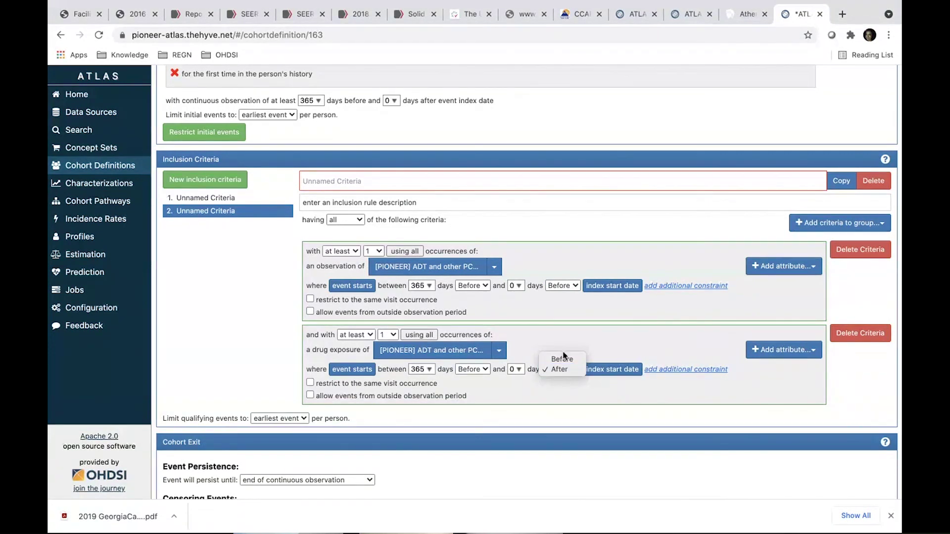
click(566, 358)
scroll(574, 319, up, 4)
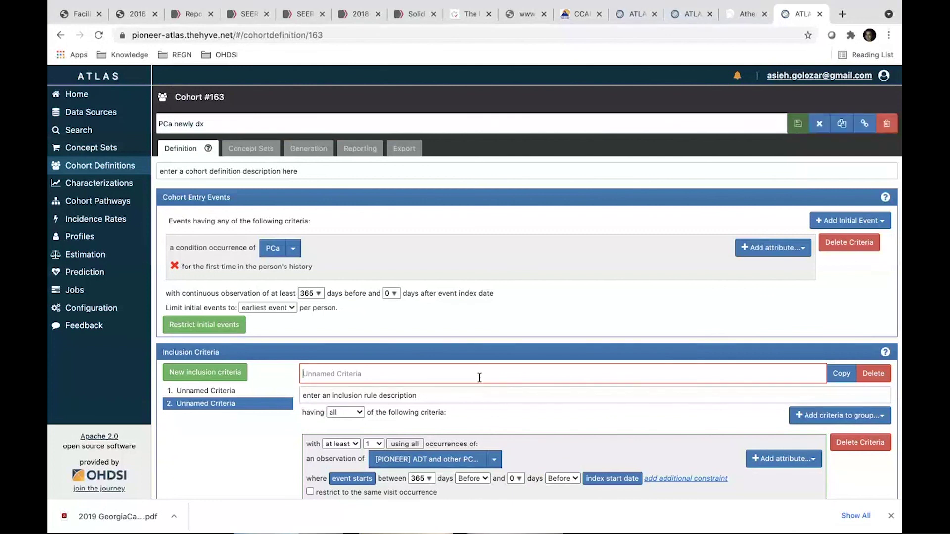
Name the second inclusion rule 'ADT' and the first rule 'Age'
text(ADT)
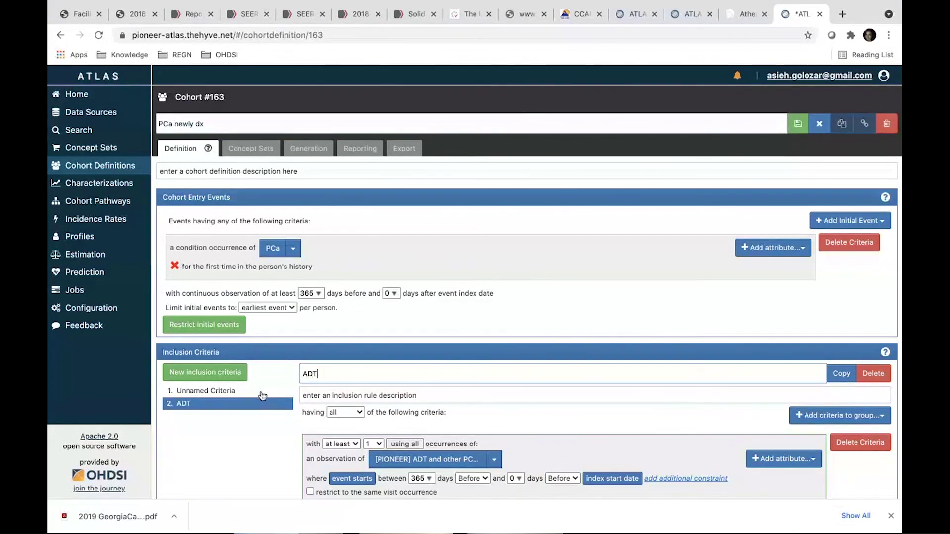
click(262, 396)
click(310, 375)
text(Age)
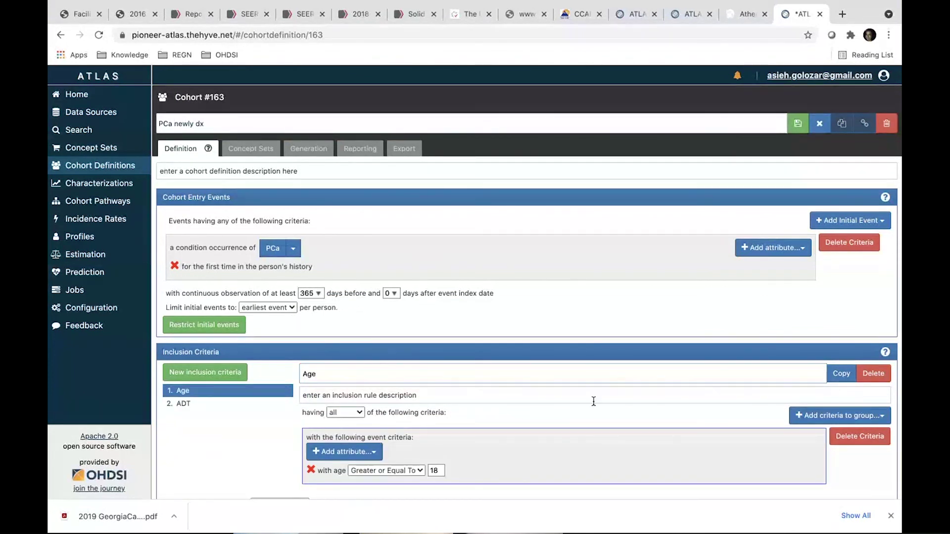
Save the cohort definition and switch to the [PIONEER] 1. PCa cohort #210
click(797, 123)
scroll(563, 420, down, 3)
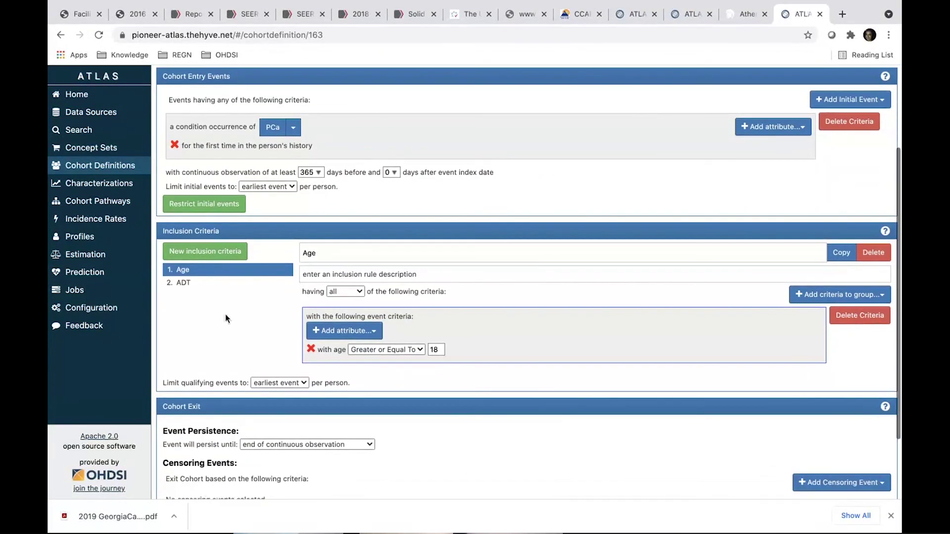
scroll(230, 263, up, 3)
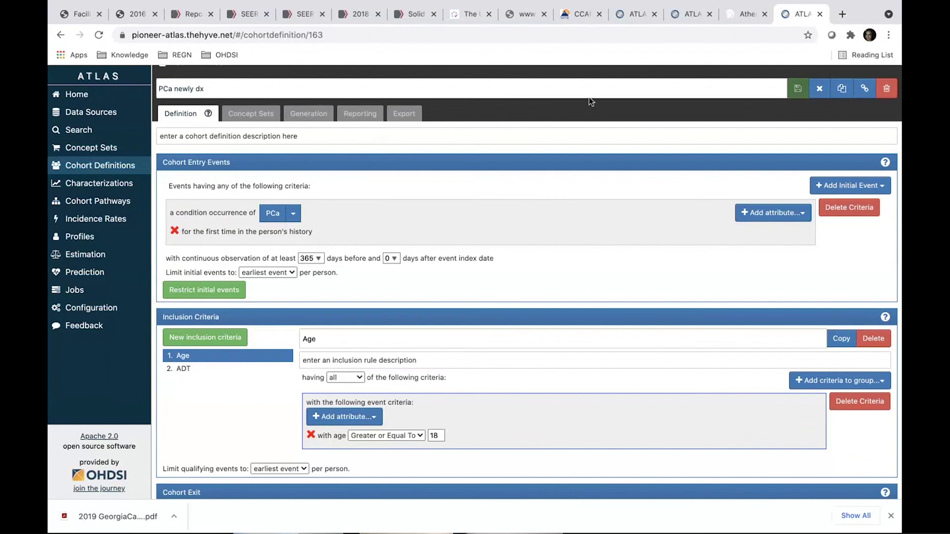
click(691, 15)
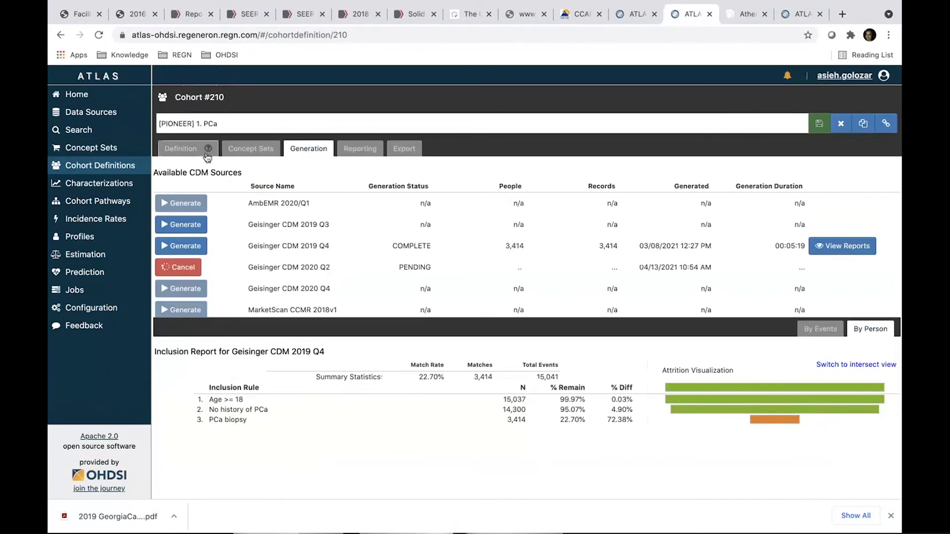
View the reference cohort's Reporting tab and its Export as a Graphical View
click(364, 150)
click(415, 148)
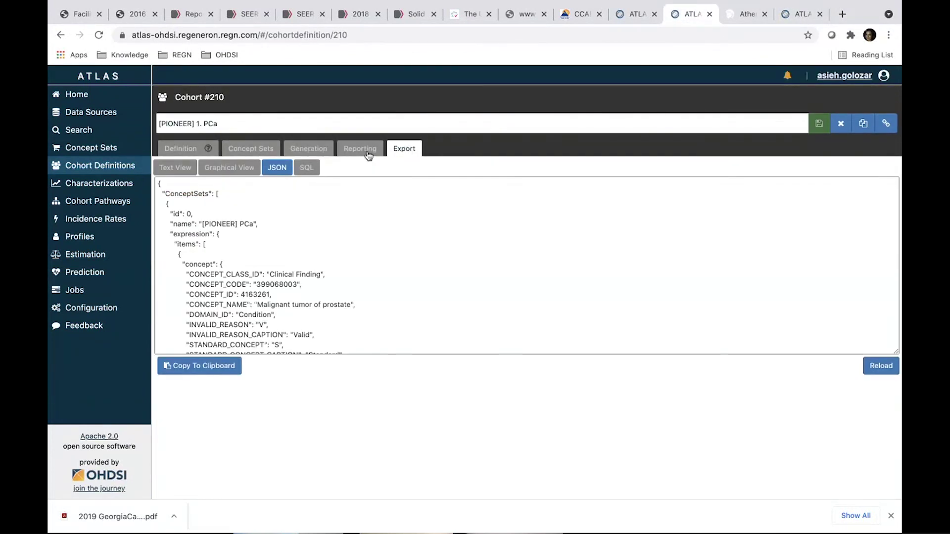
click(231, 168)
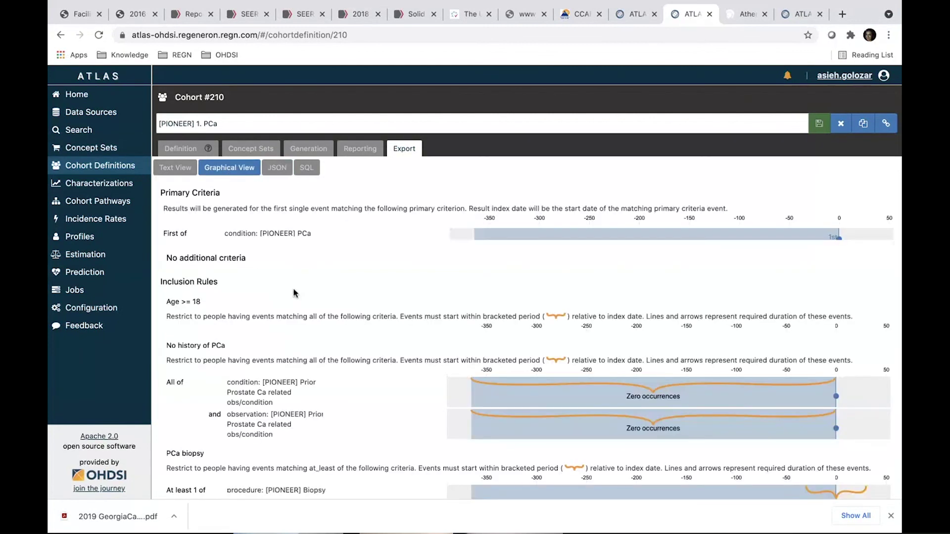
scroll(293, 293, down, 1)
Inspect the No history of PCa and PCa biopsy rules on the Definition tab
click(184, 116)
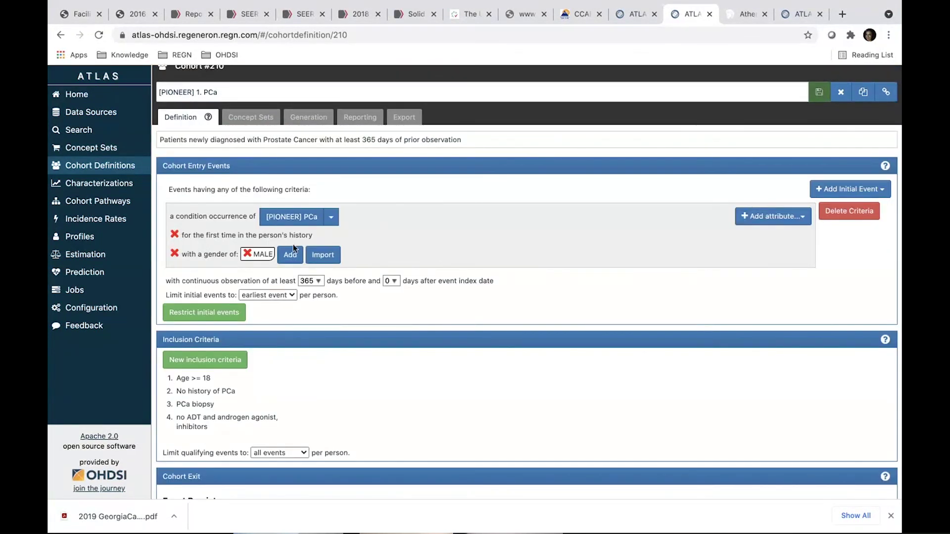
scroll(282, 312, down, 3)
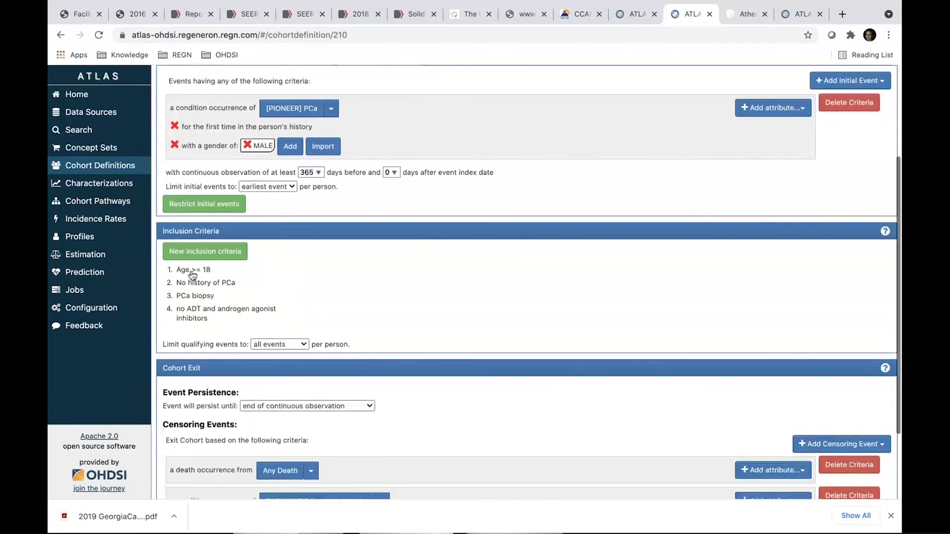
click(214, 283)
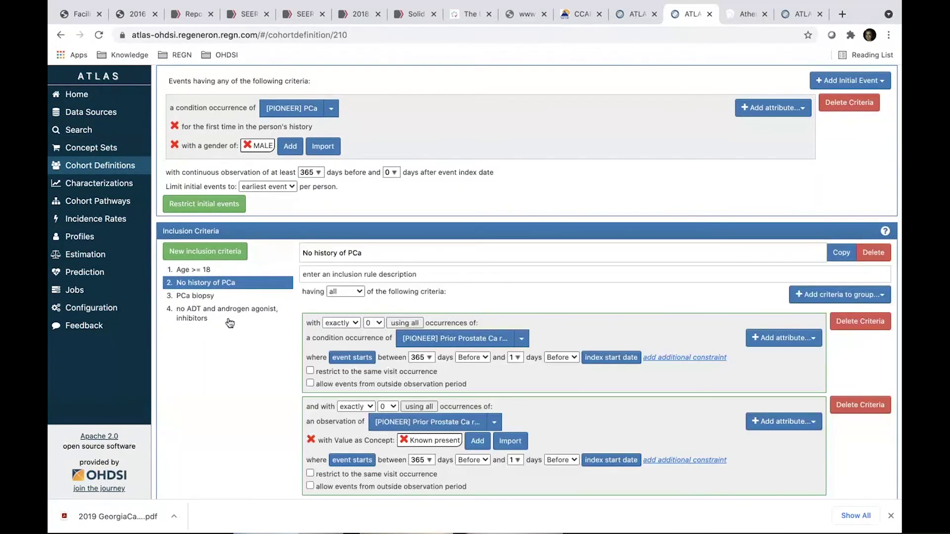
click(202, 298)
scroll(195, 346, down, 3)
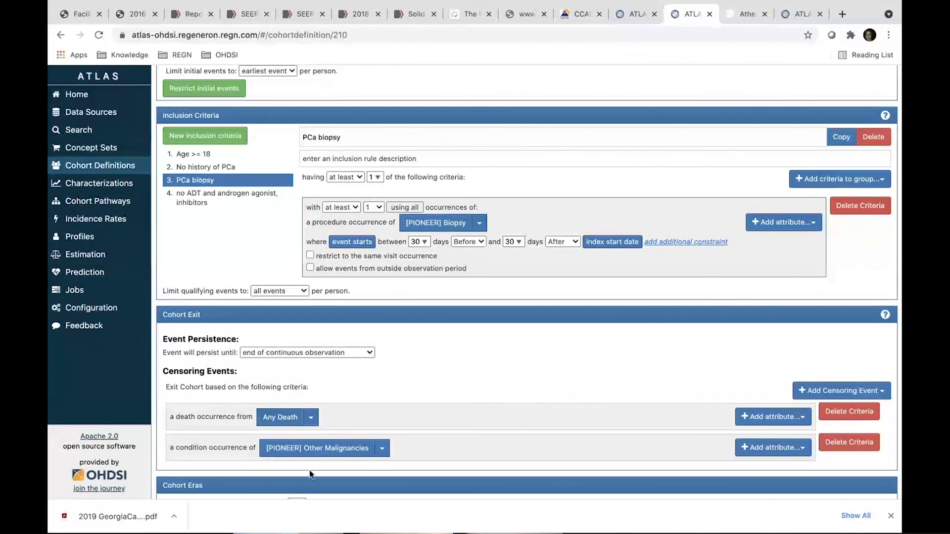
scroll(440, 423, up, 2)
scroll(441, 420, up, 4)
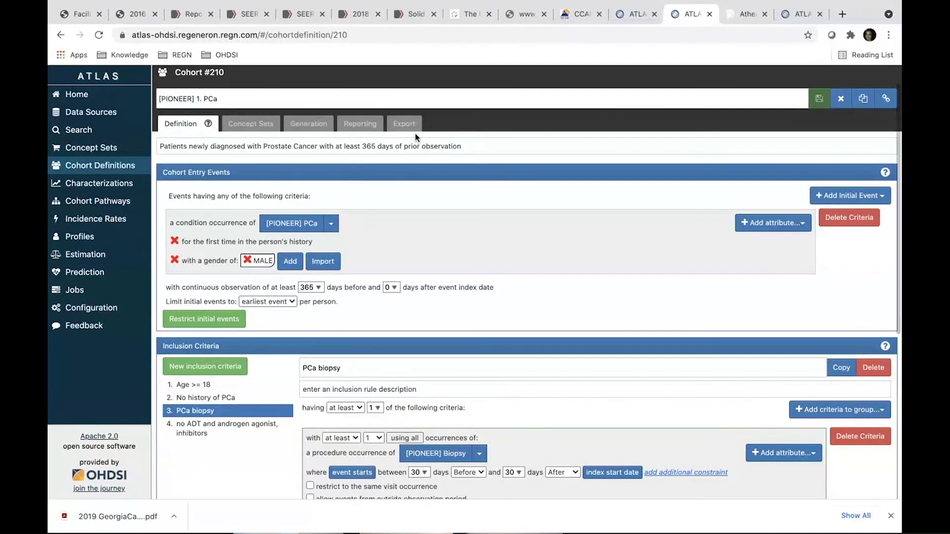
Review the Graphical and Text export views, then show the Generation results and inclusion report
click(403, 125)
scroll(421, 359, down, 2)
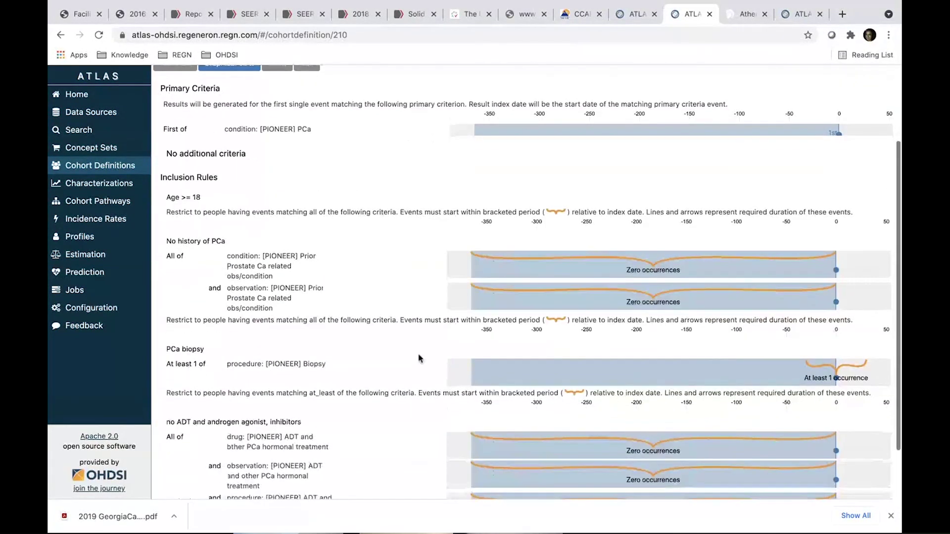
click(179, 72)
scroll(296, 198, up, 3)
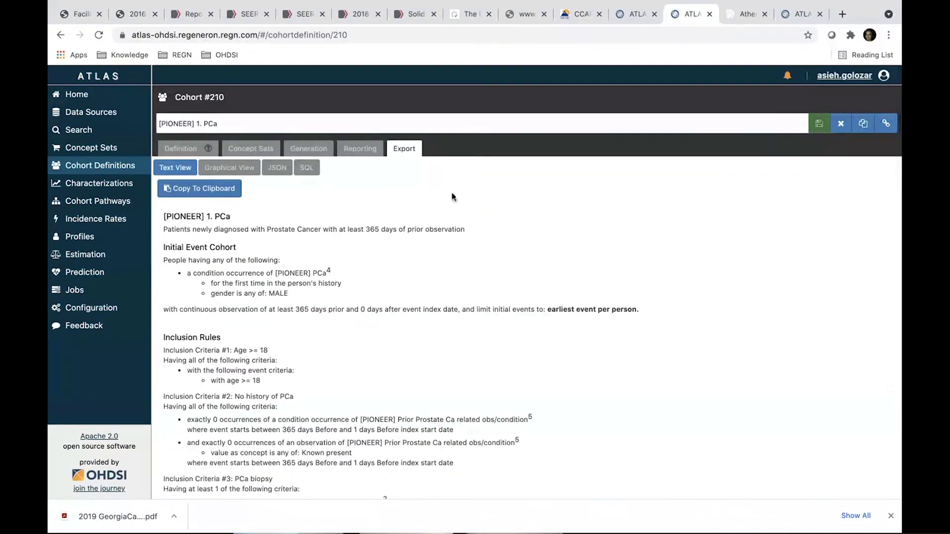
click(322, 151)
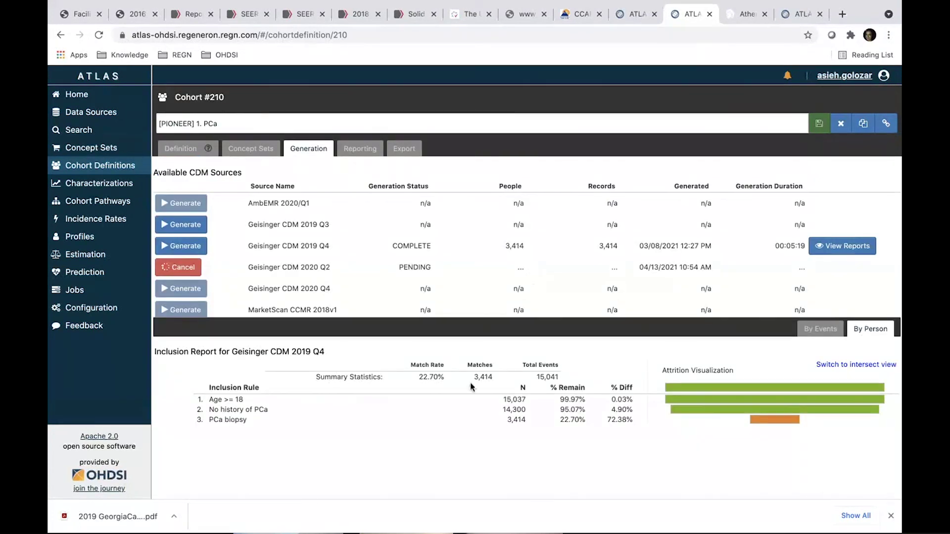